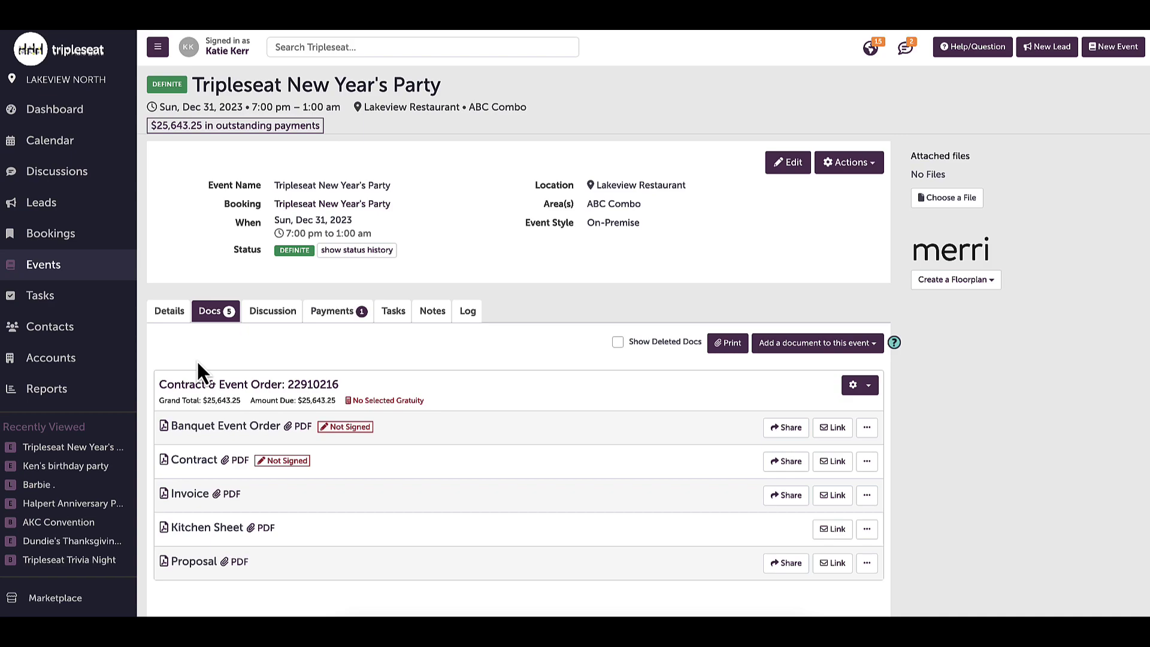
# Go to account Settings and open the Documents page under Documents and Menus
pyautogui.scroll(-3, 109, 608)
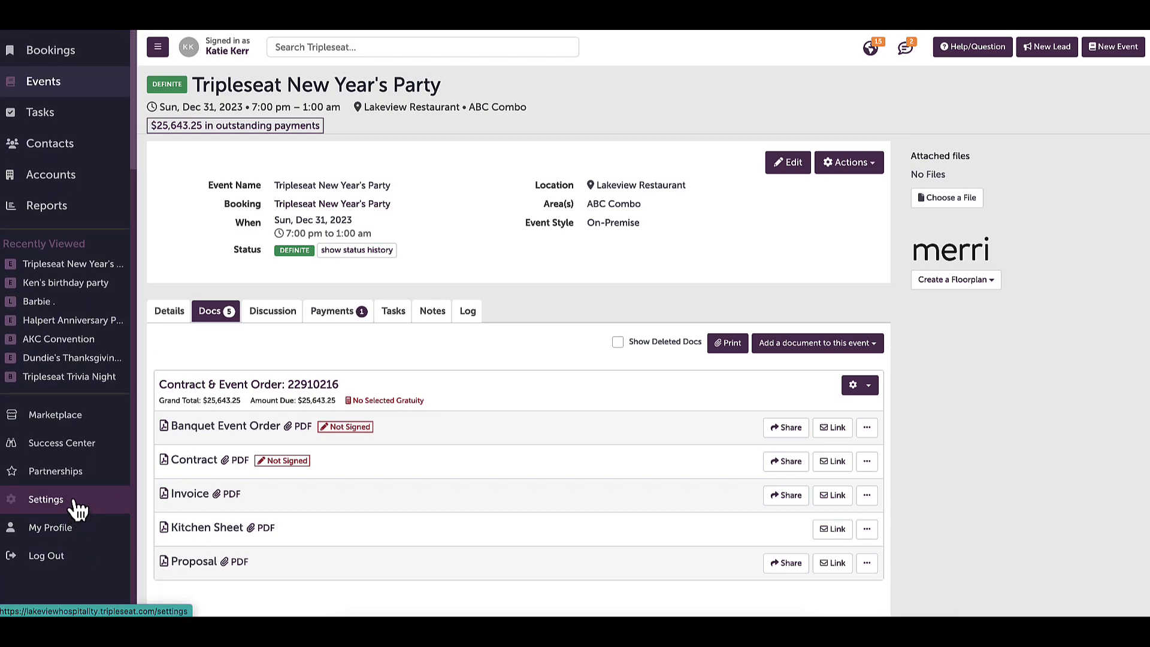
pyautogui.click(77, 509)
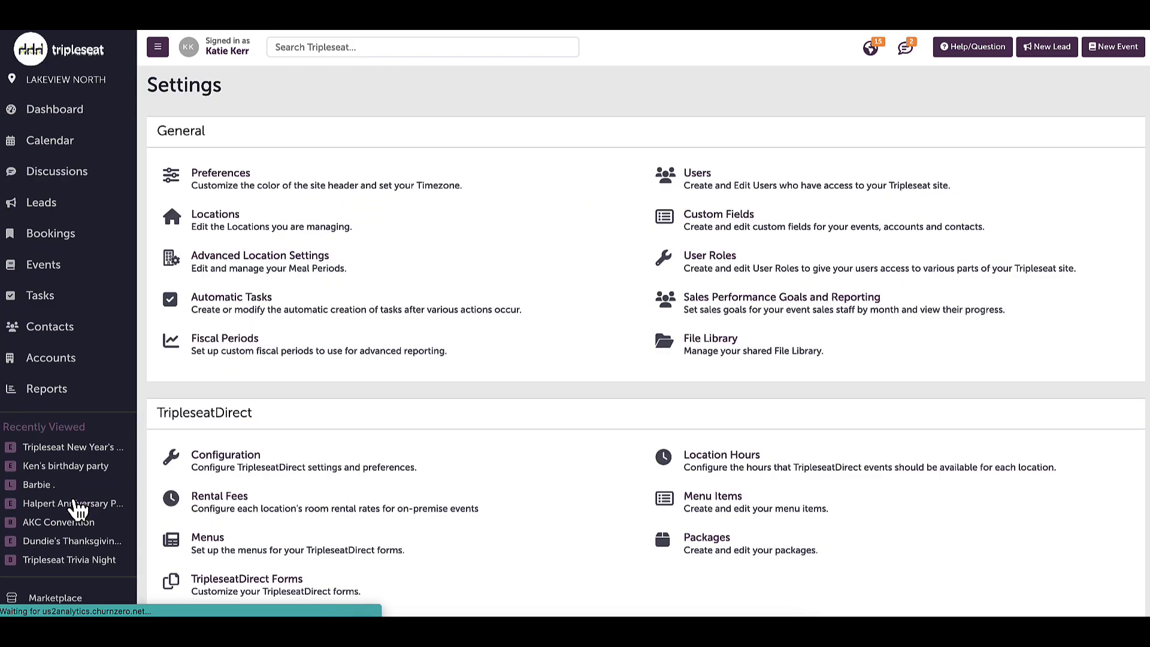
pyautogui.scroll(-7, 414, 548)
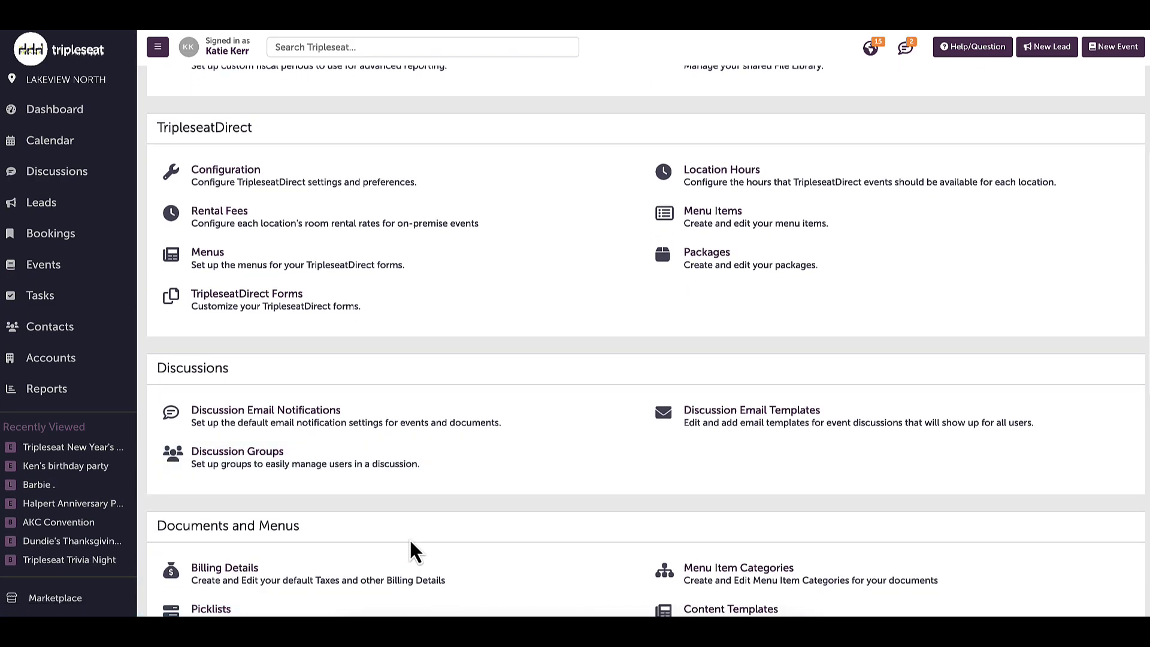
pyautogui.click(412, 544)
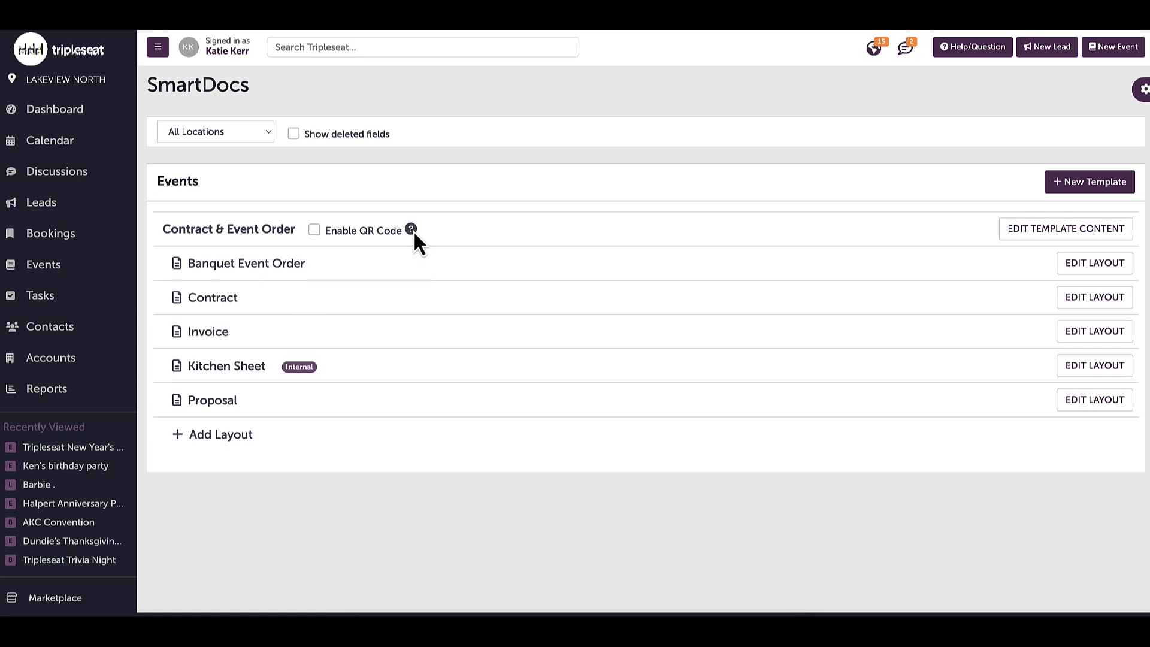
# Enable QR codes for Contract & Event Order, add one to the Invoice layout, and save
pyautogui.moveTo(414, 234)
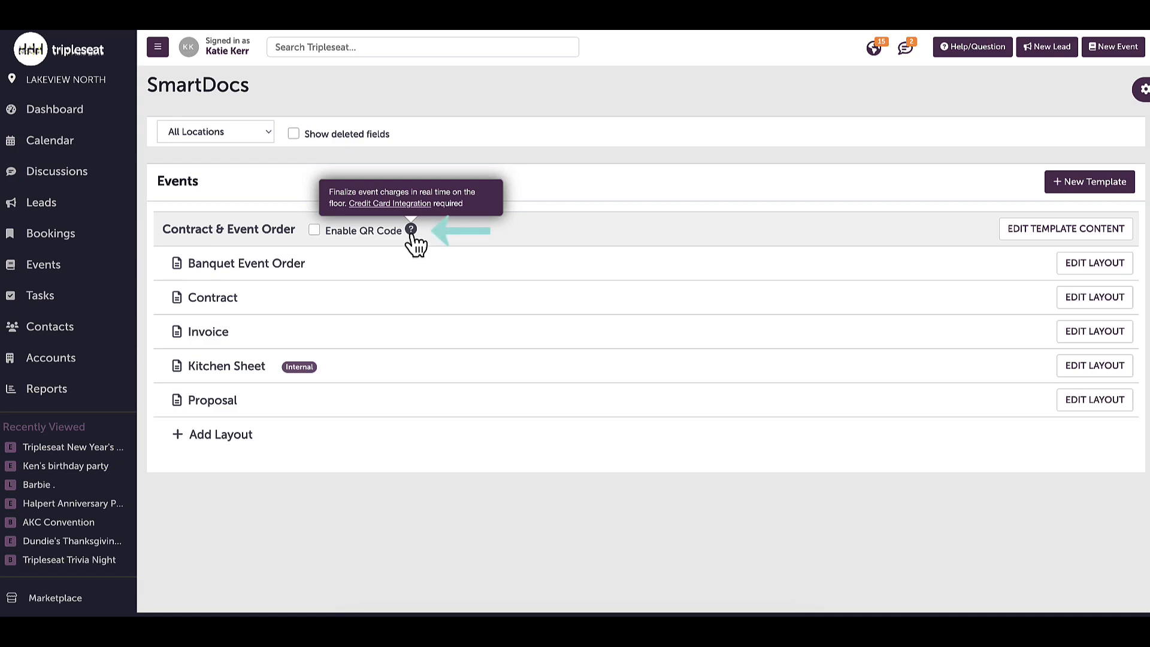
pyautogui.click(315, 231)
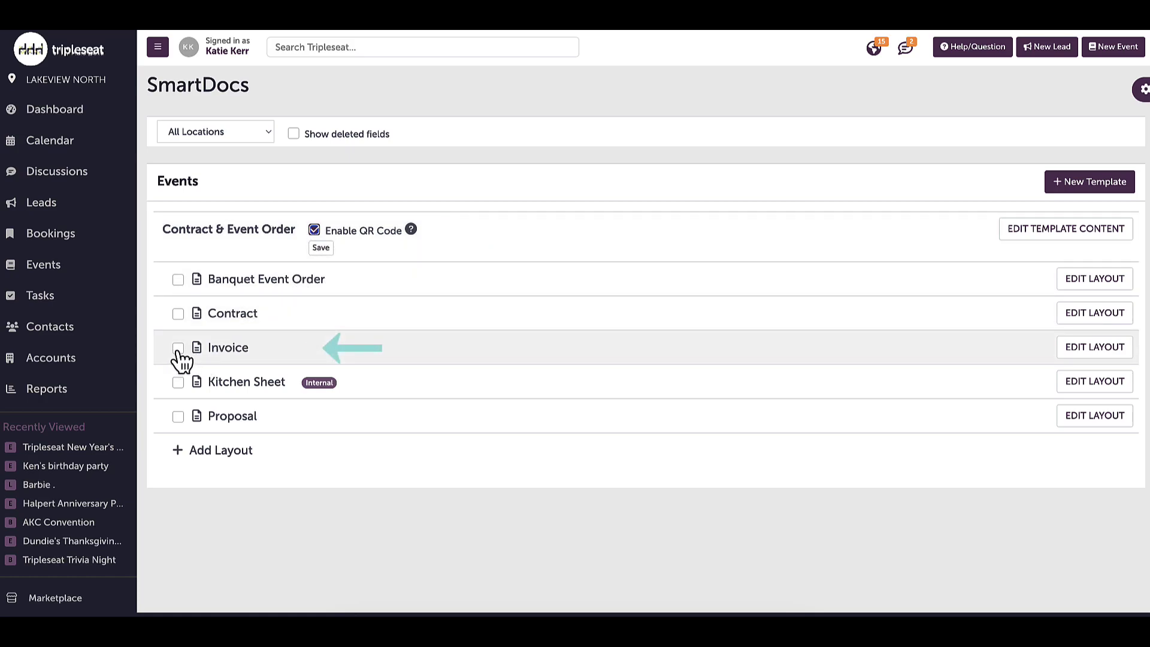
pyautogui.click(178, 349)
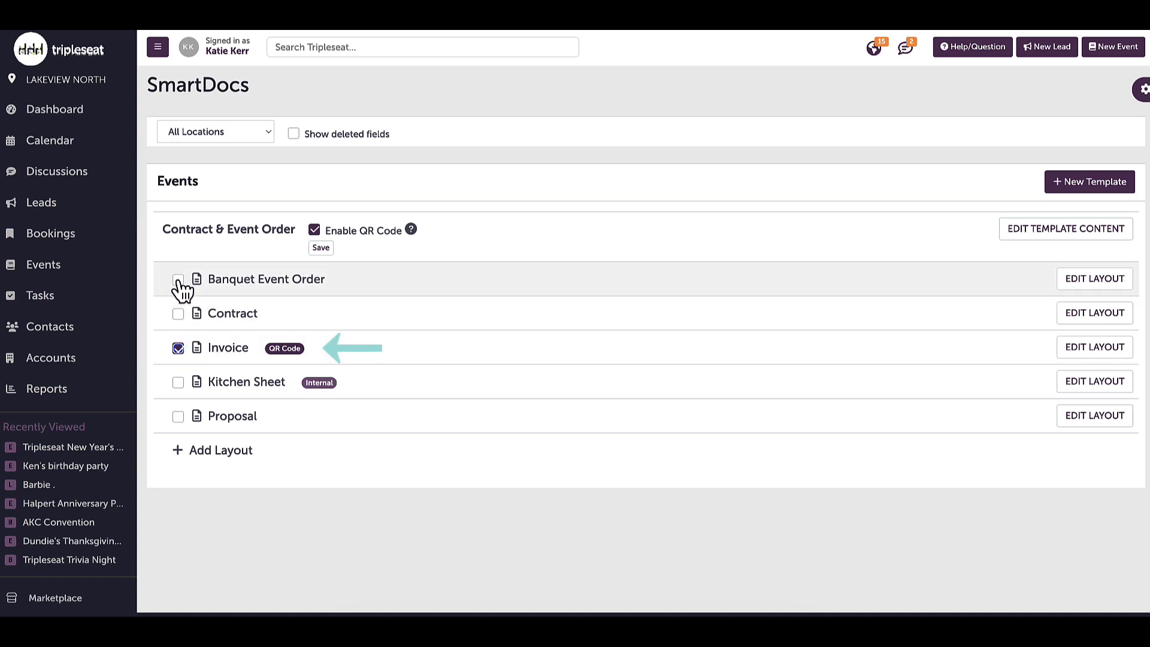
pyautogui.click(324, 250)
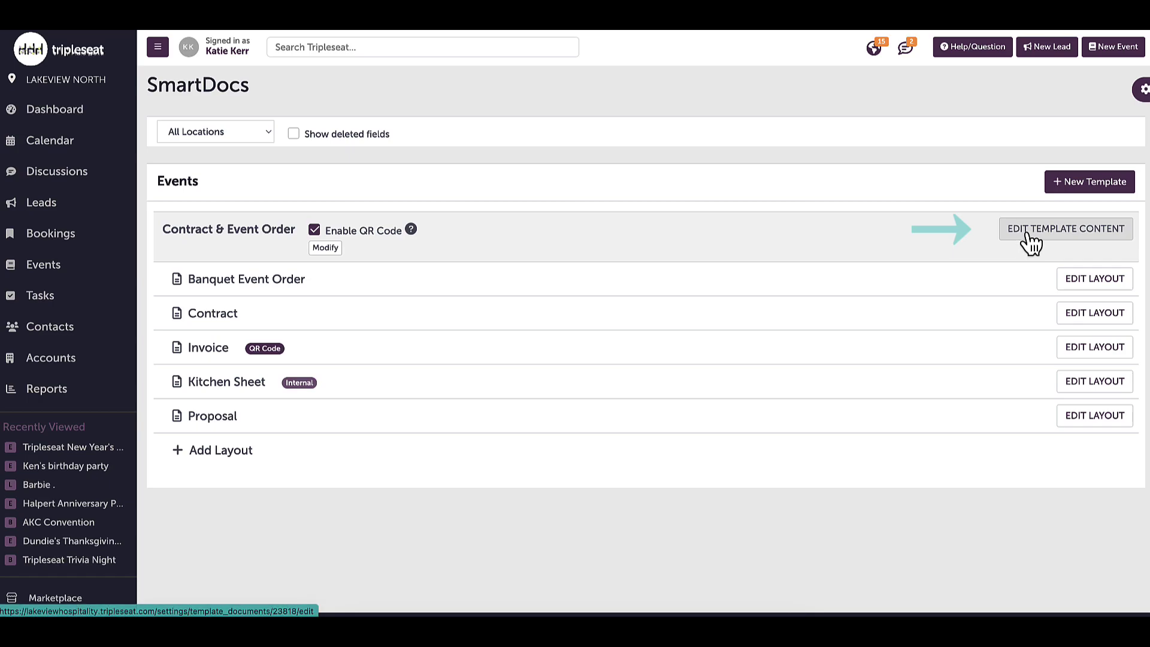
# Edit the Contract & Event Order template content and scroll down to the Terms & Conditions field
pyautogui.click(1031, 243)
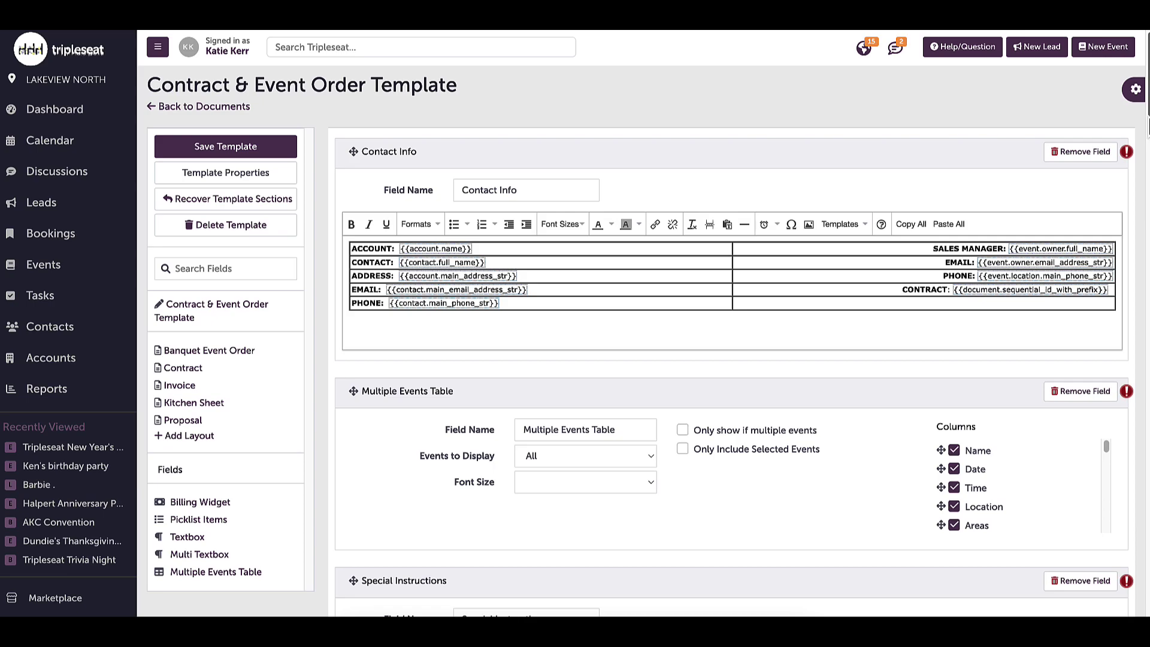
pyautogui.scroll(-1, 1146, 120)
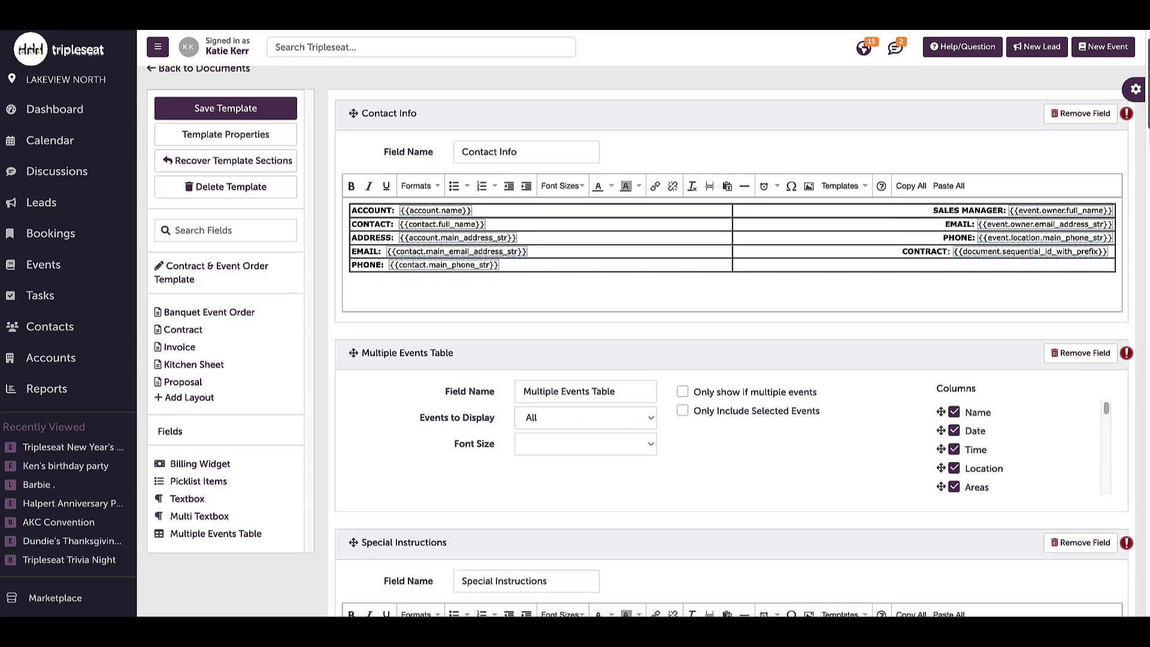
pyautogui.scroll(-1, 641, 335)
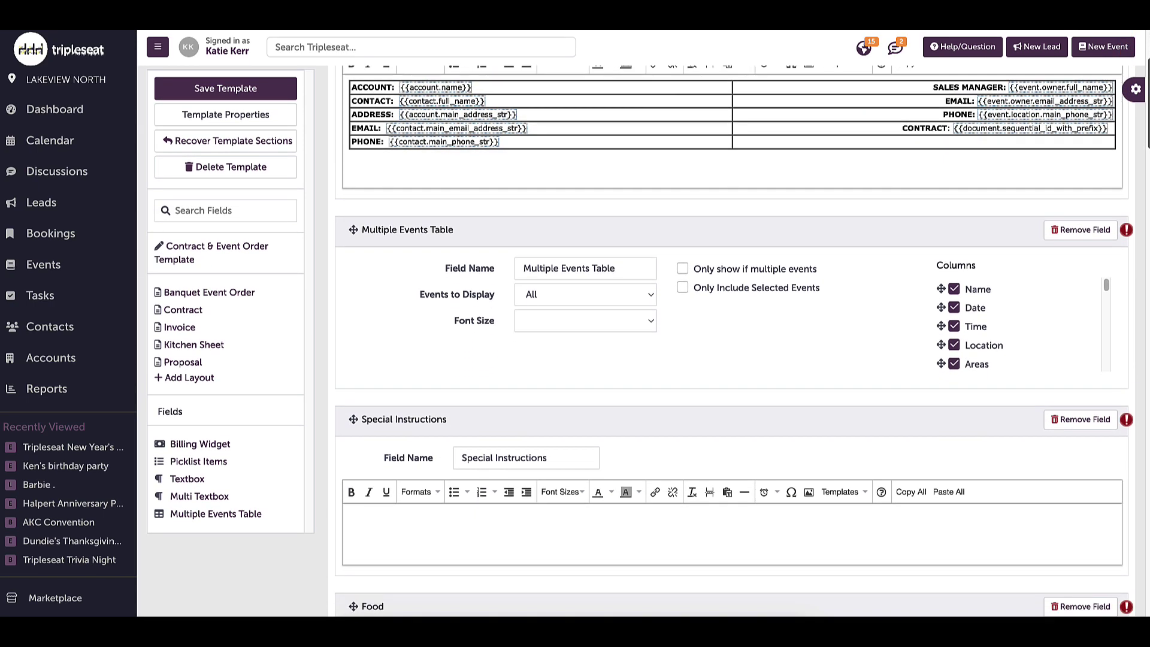
pyautogui.scroll(-1, 731, 335)
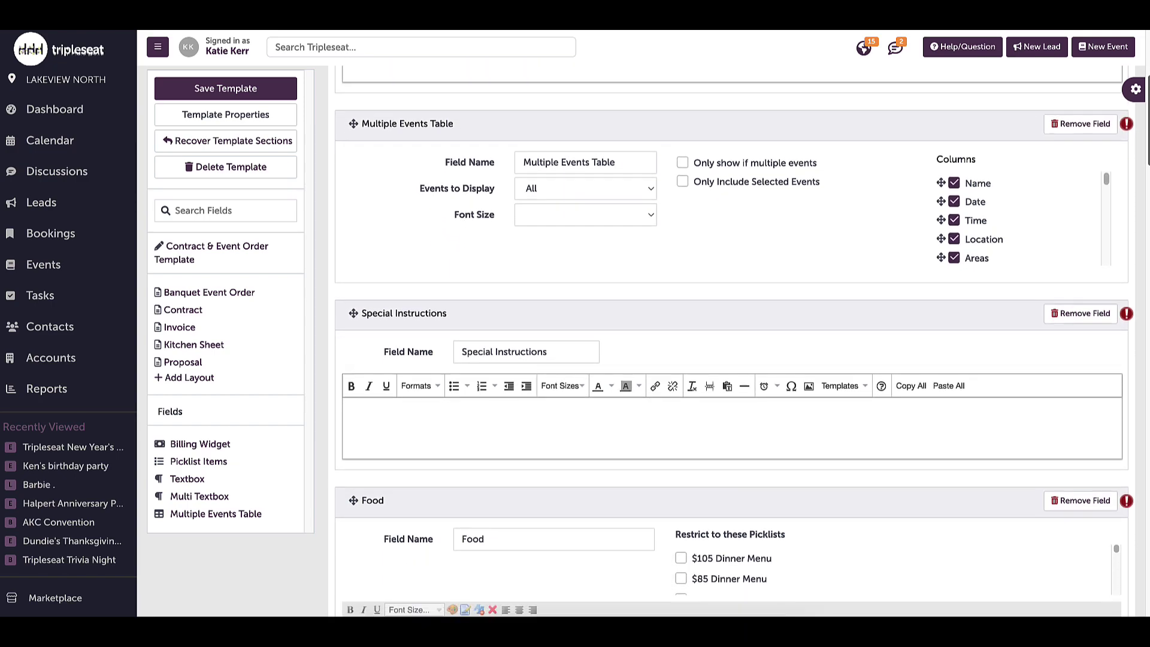
pyautogui.scroll(-3, 731, 335)
pyautogui.scroll(-5, 1146, 157)
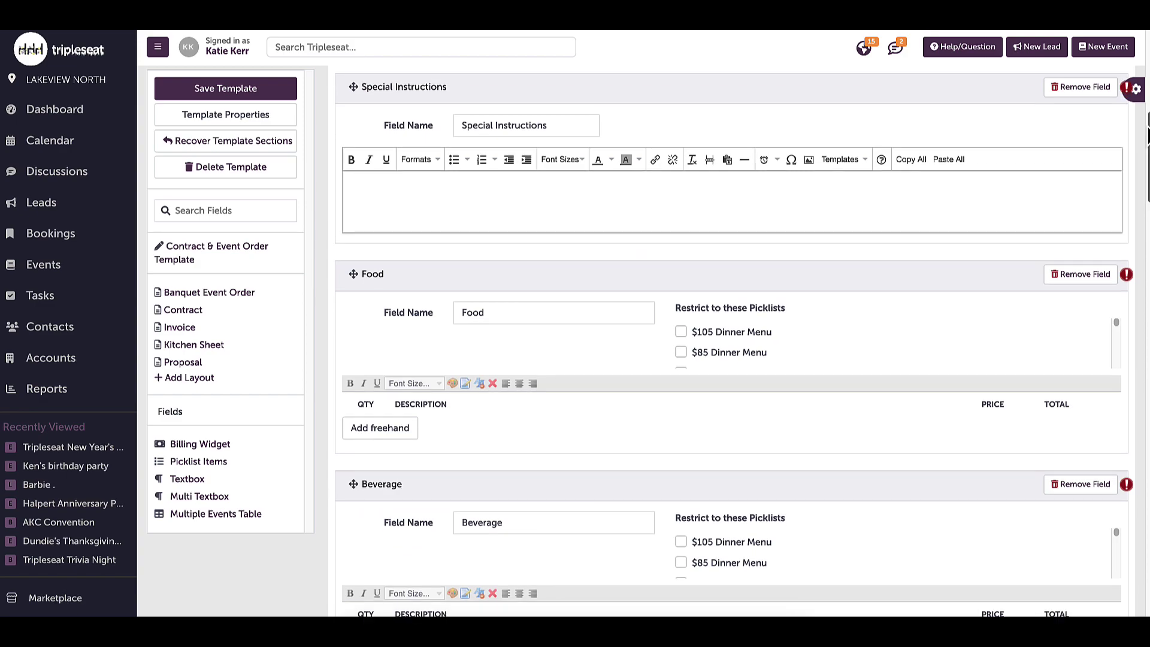
pyautogui.moveTo(1146, 157); pyautogui.dragTo(1138, 285)
pyautogui.scroll(-8, 1140, 290)
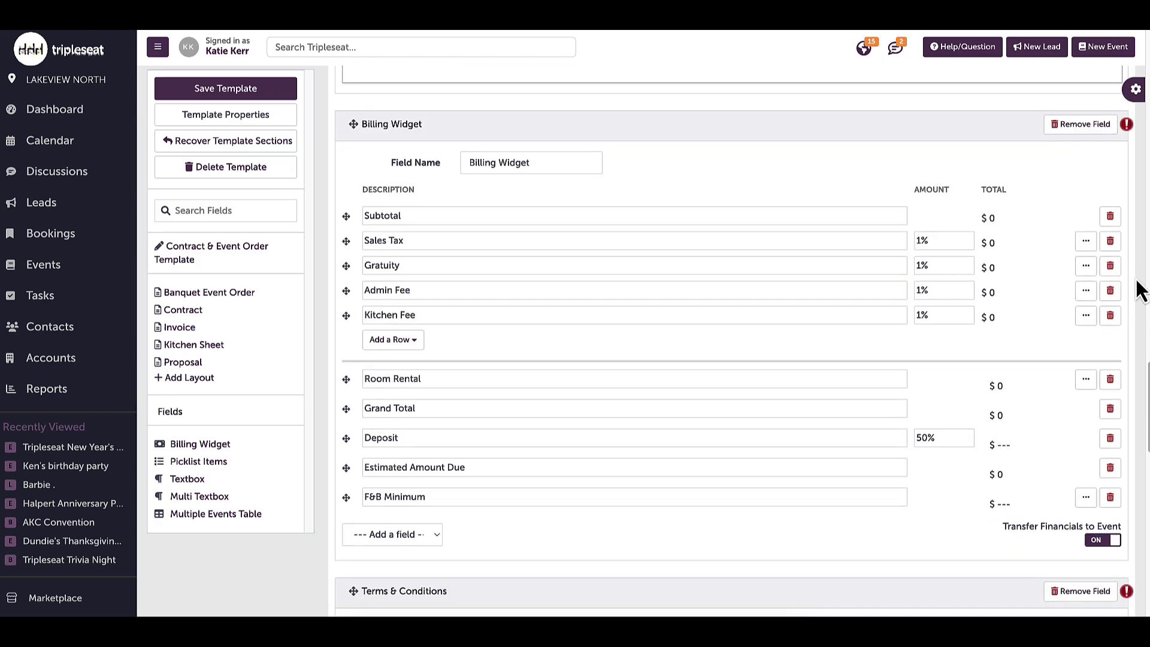
pyautogui.scroll(-7, 1140, 291)
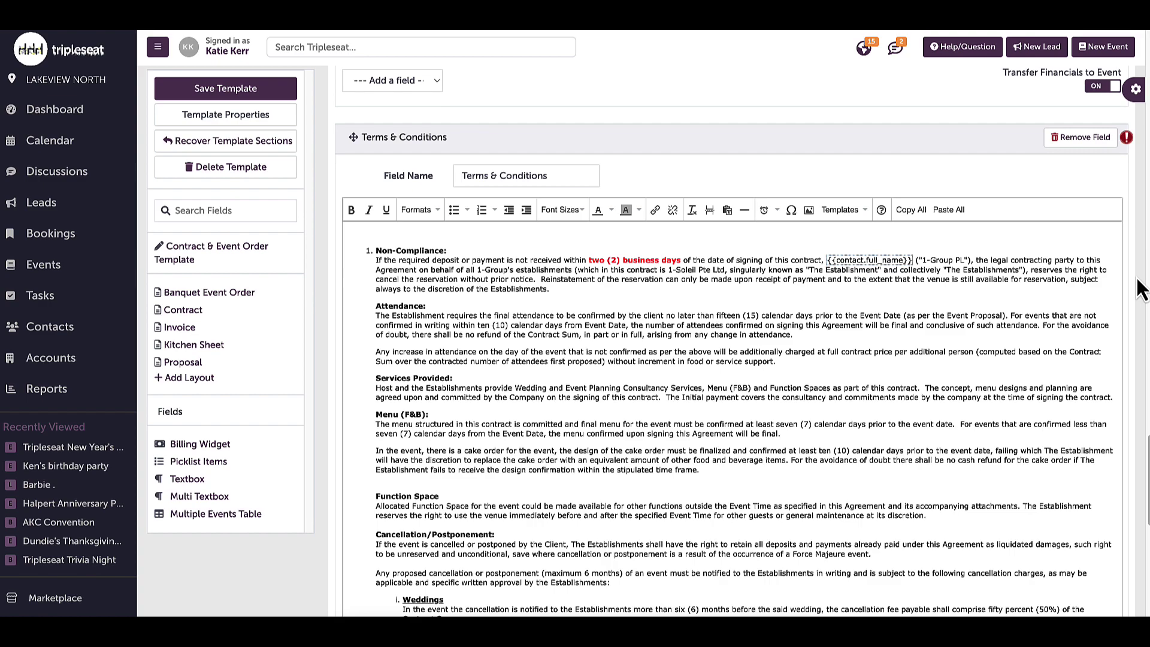
# Change the payment deadline in Terms & Conditions from 'two (2)' to 'three (3)' business days
pyautogui.click(601, 262)
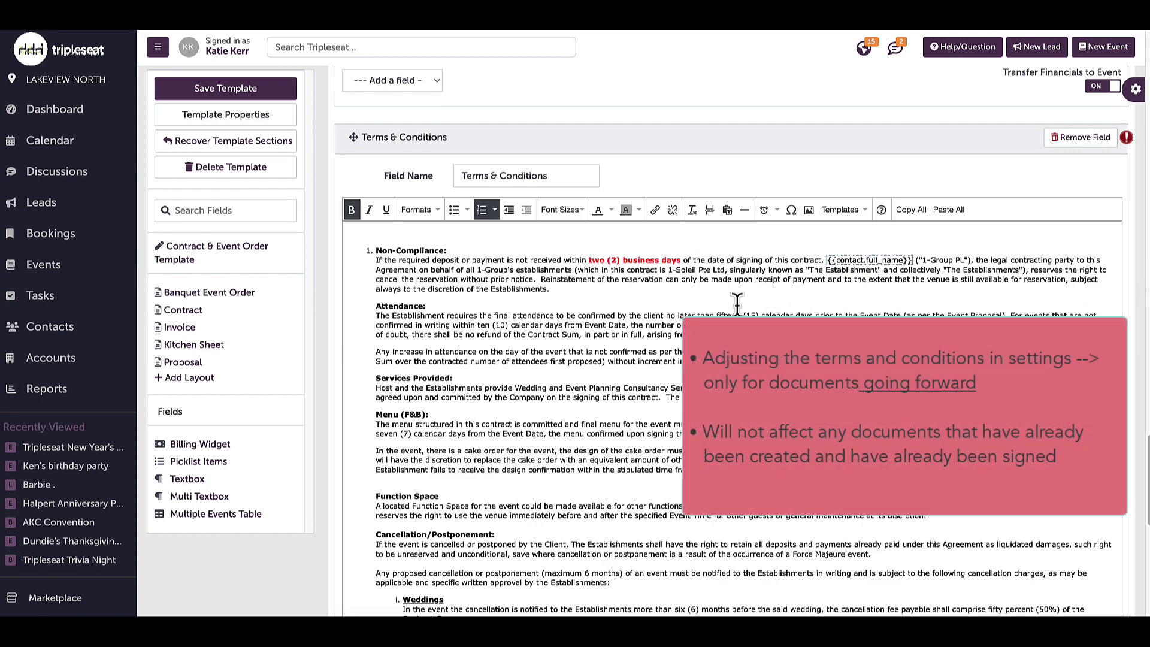
pyautogui.press('BackSpace')
pyautogui.press('BackSpace')
pyautogui.press('BackSpace')
pyautogui.write('three')
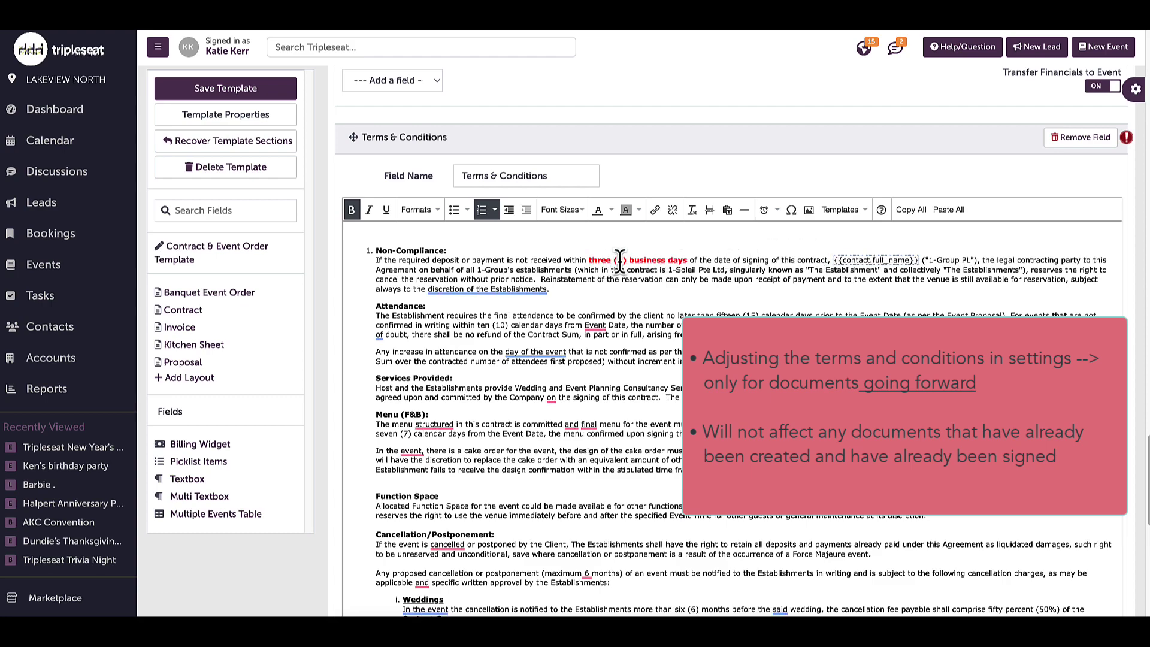
pyautogui.click(622, 260)
pyautogui.press('BackSpace')
pyautogui.write('3')
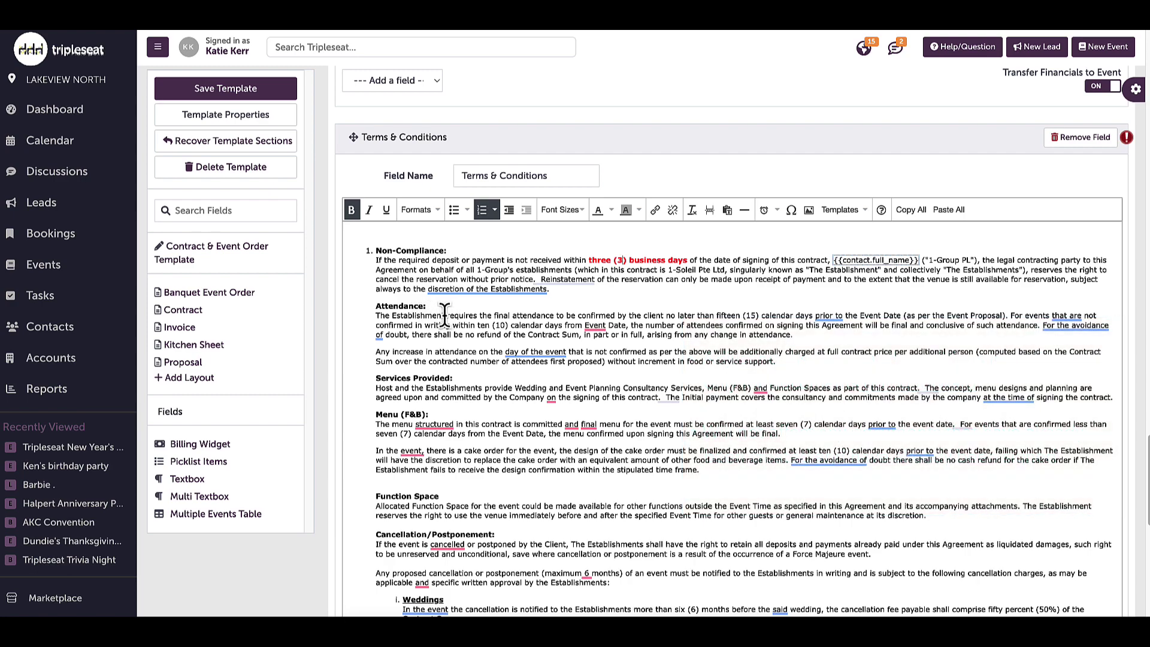
# Replace 'Establishment' in the Attendance paragraph with the {{event.location.name}} merge field
pyautogui.moveTo(444, 316); pyautogui.dragTo(392, 316)
pyautogui.rightClick(403, 316)
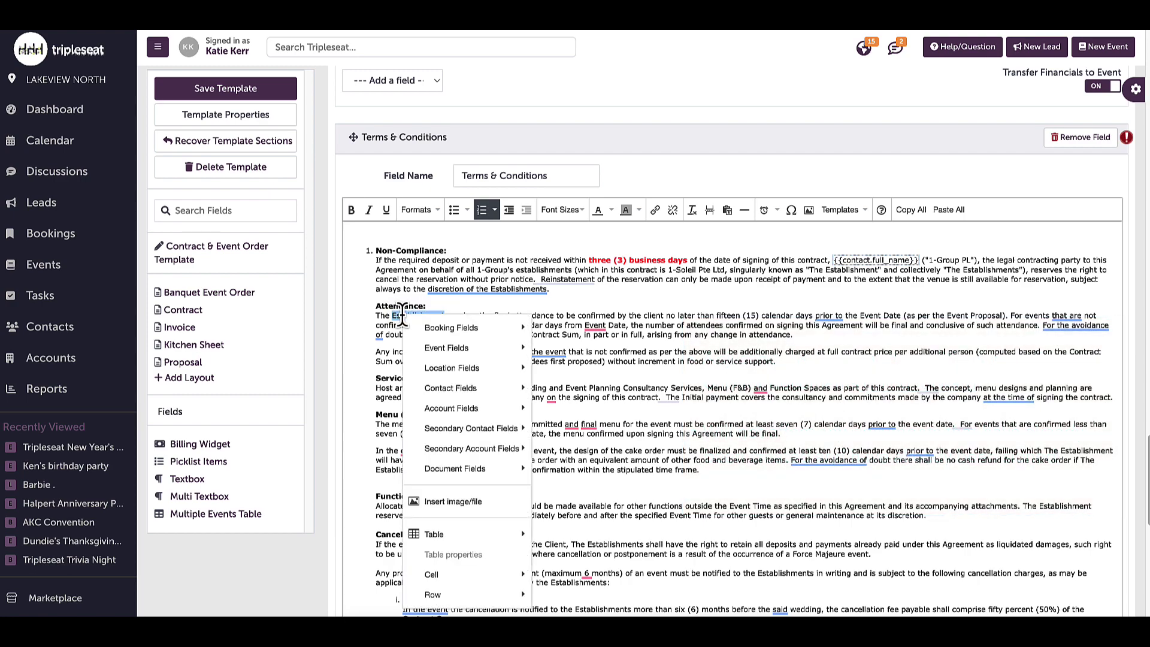
pyautogui.moveTo(442, 328)
pyautogui.moveTo(464, 369)
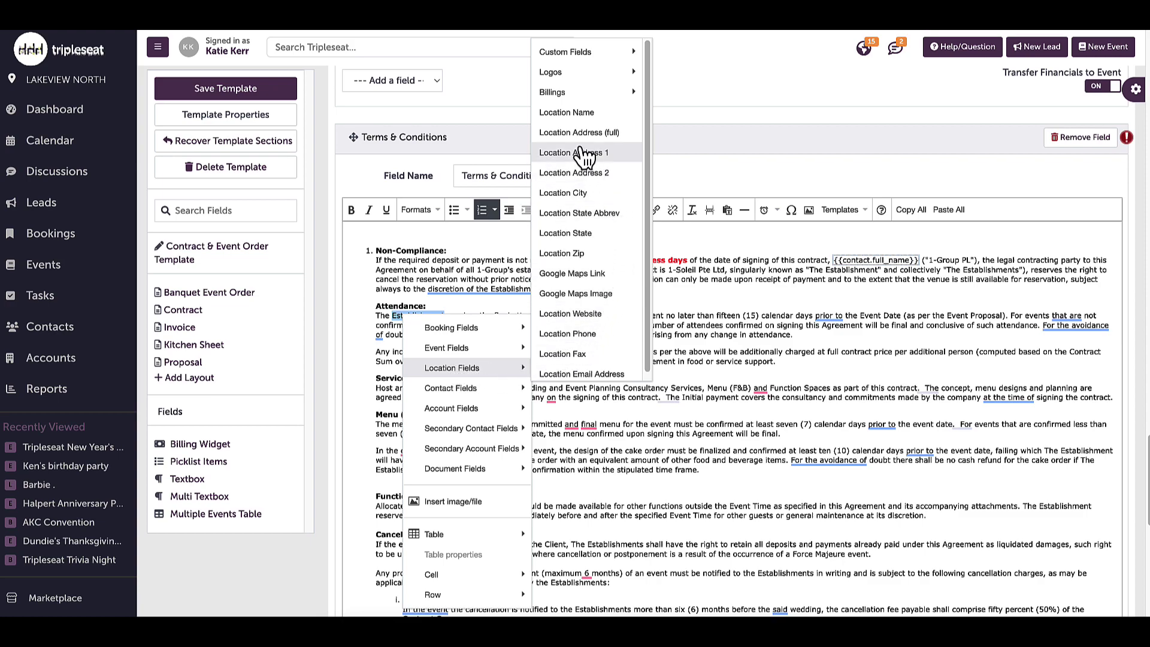
pyautogui.click(567, 112)
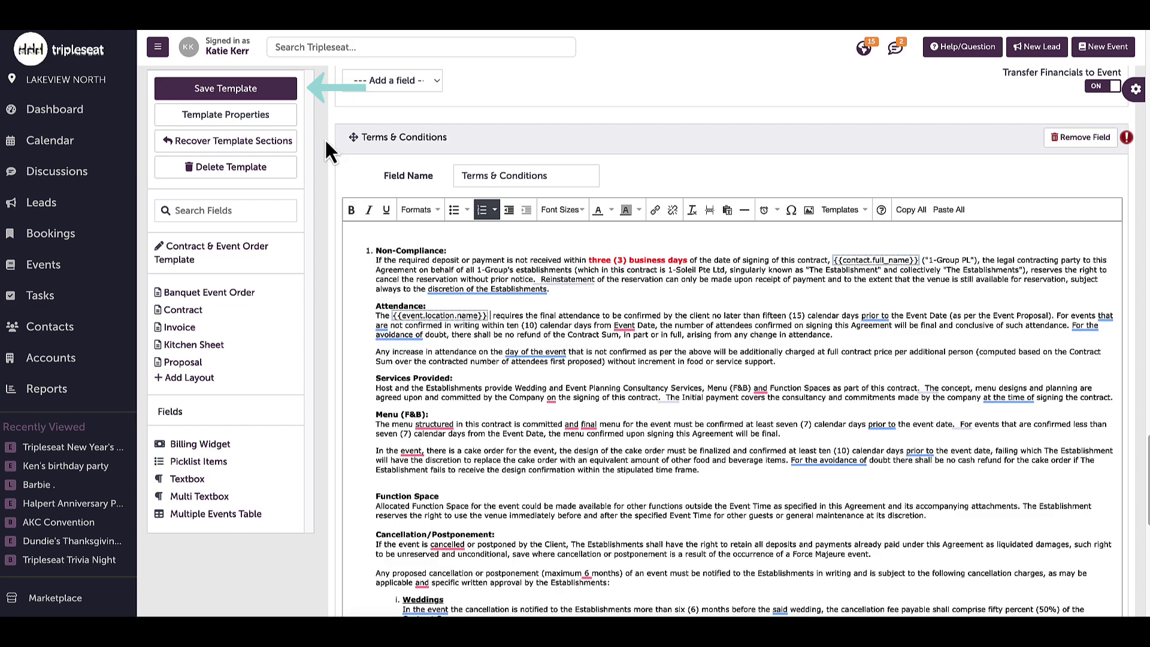
# Save the template, review its properties, and check the Contact Info field removal warning
pyautogui.click(269, 91)
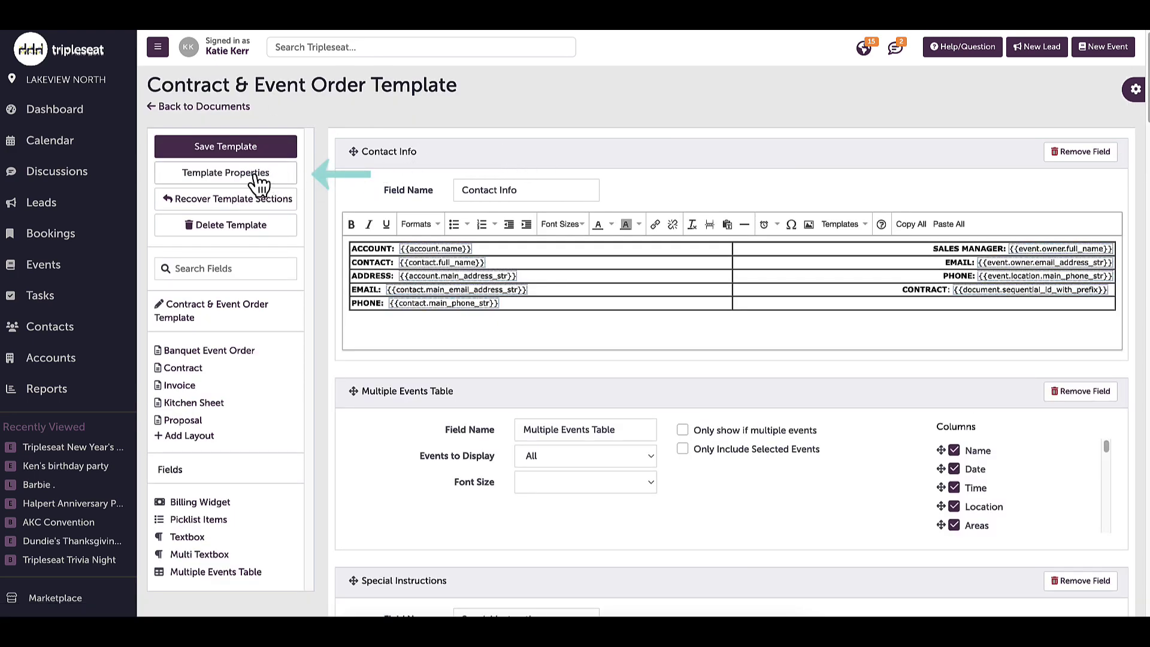
pyautogui.click(254, 174)
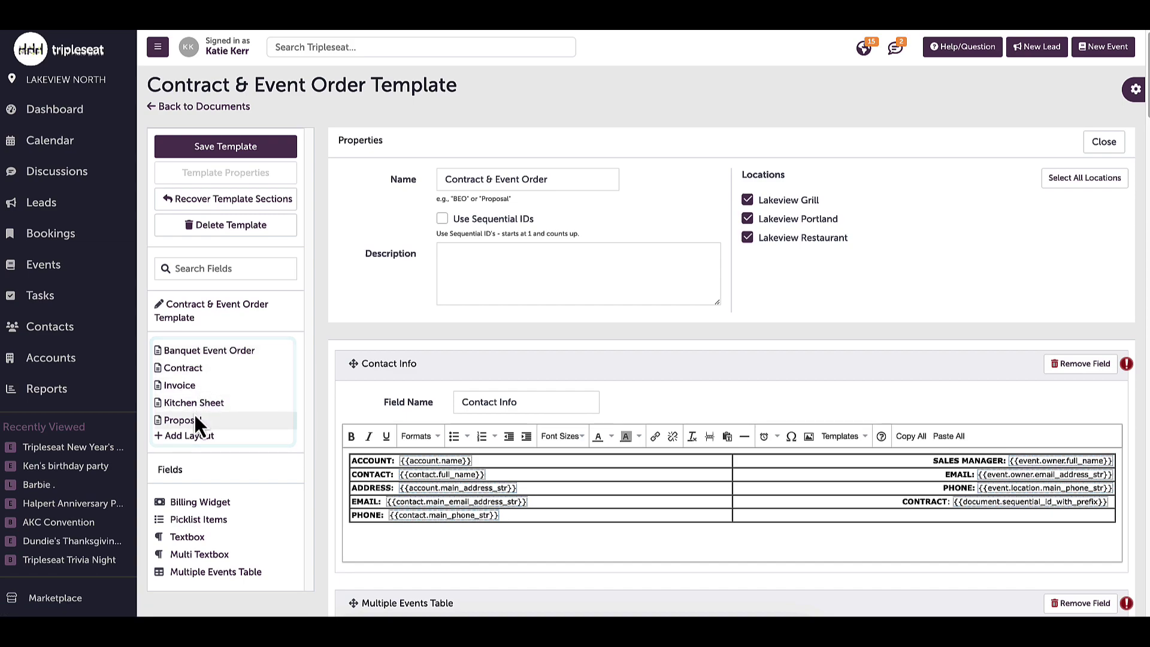
pyautogui.click(1104, 141)
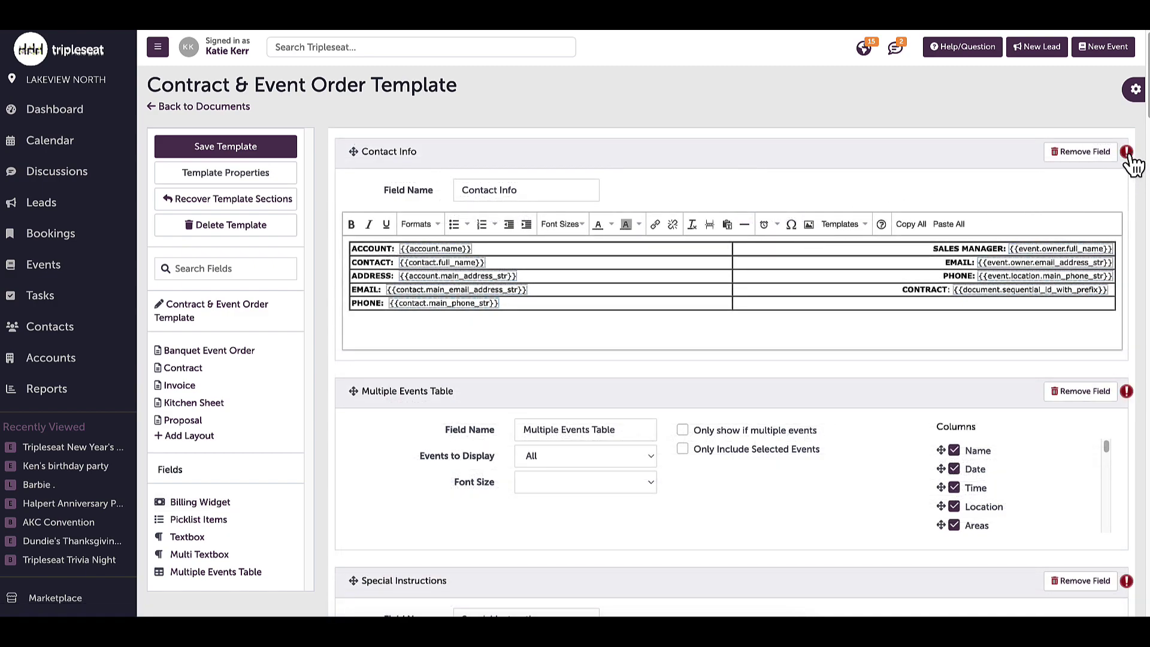
pyautogui.click(1127, 153)
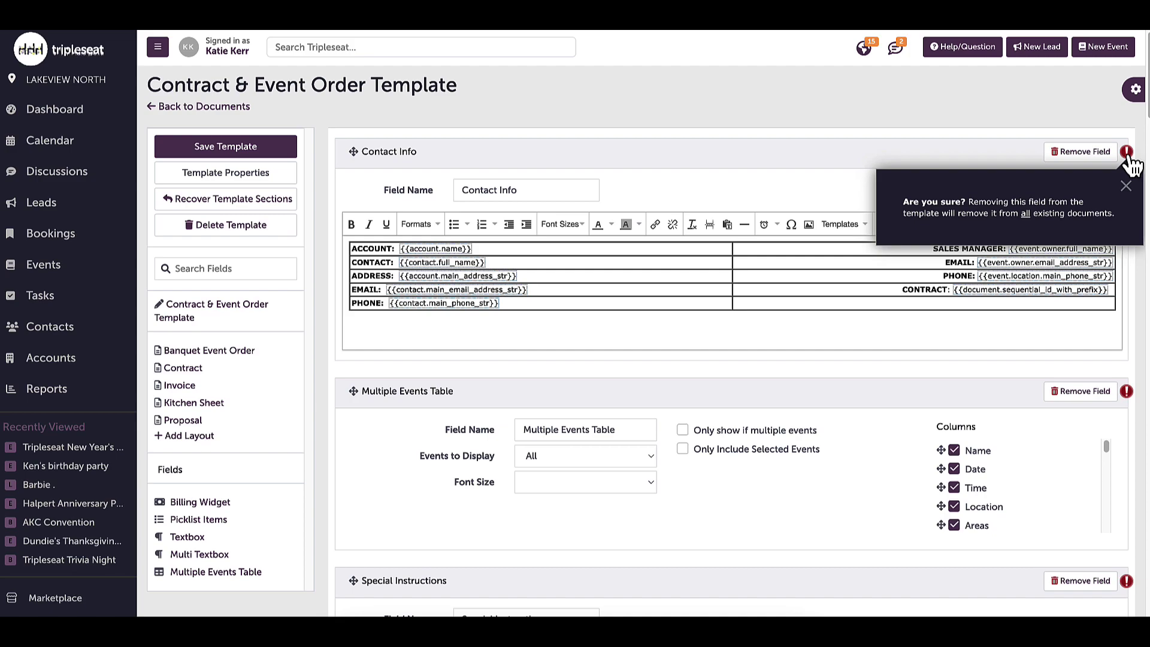
pyautogui.click(1129, 155)
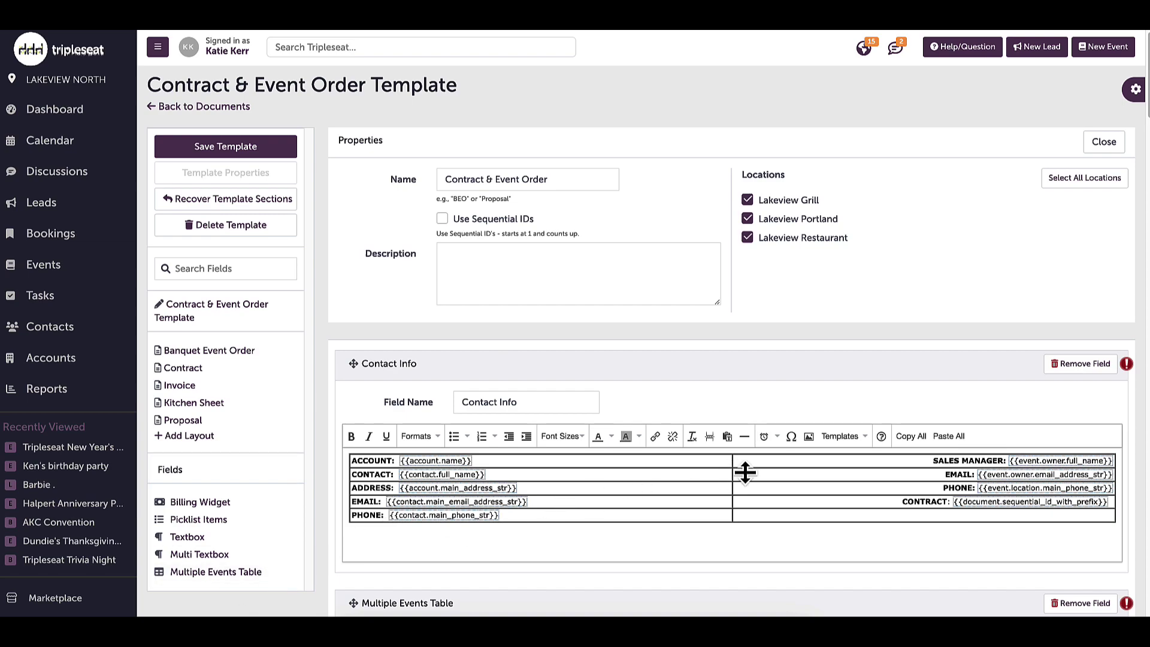
# Add a Food Notes text field between Food and Beverage, save the template, and open Kitchen Sheet
pyautogui.scroll(-4, 640, 341)
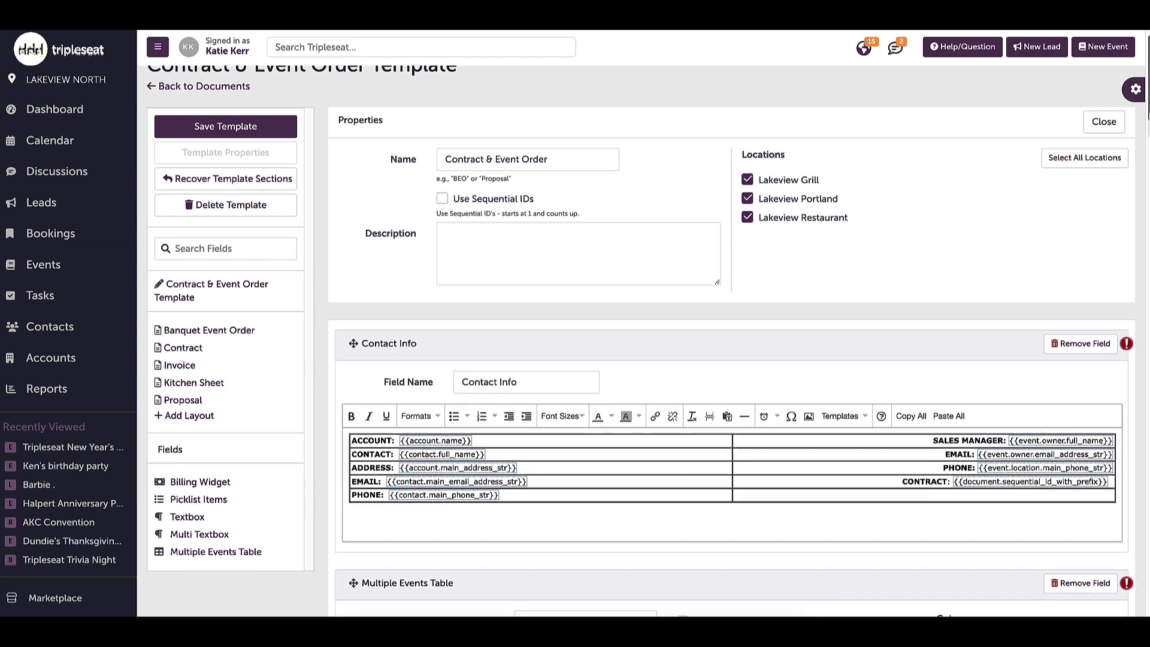
pyautogui.scroll(-4, 640, 341)
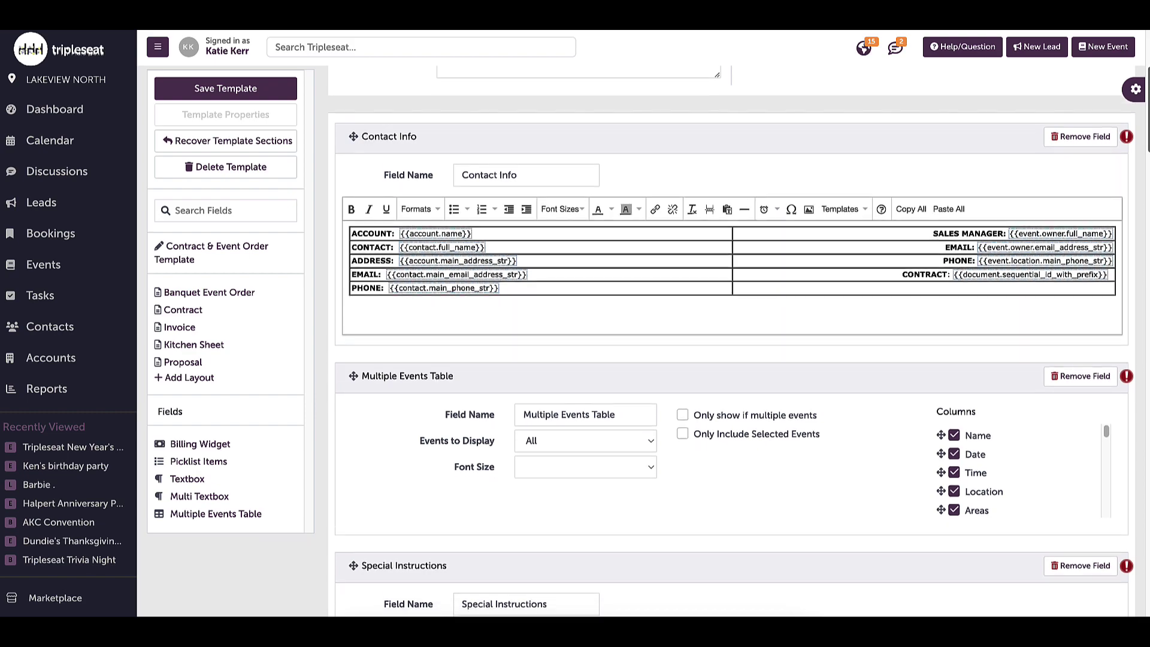
pyautogui.scroll(-6, 640, 341)
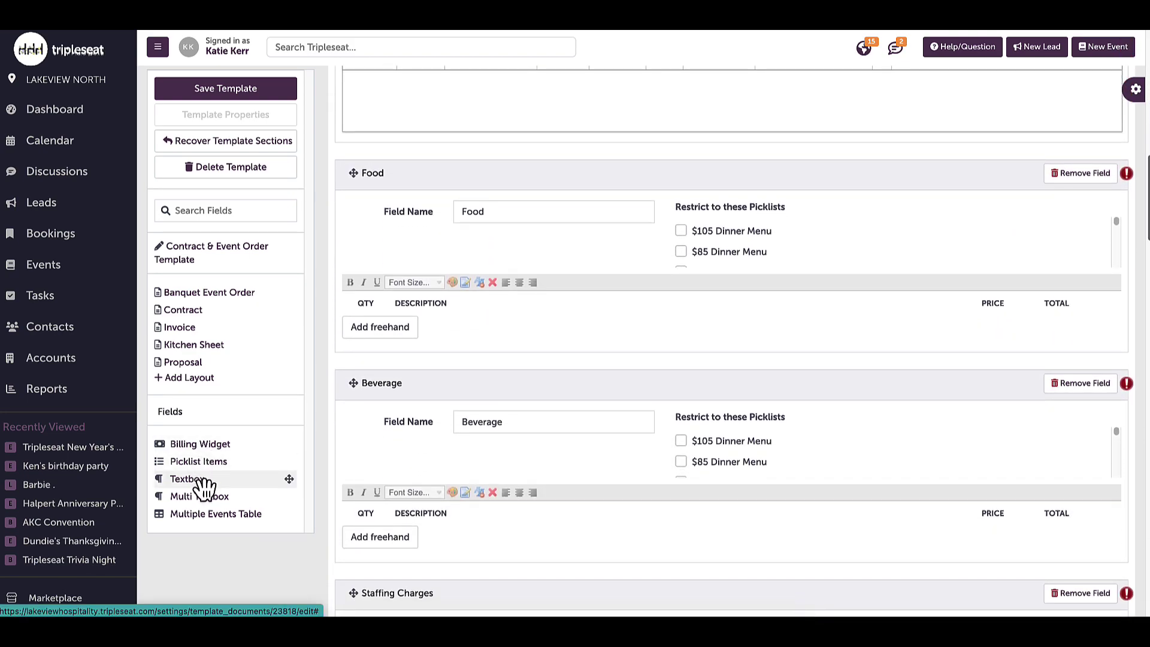
pyautogui.moveTo(201, 480); pyautogui.dragTo(447, 386)
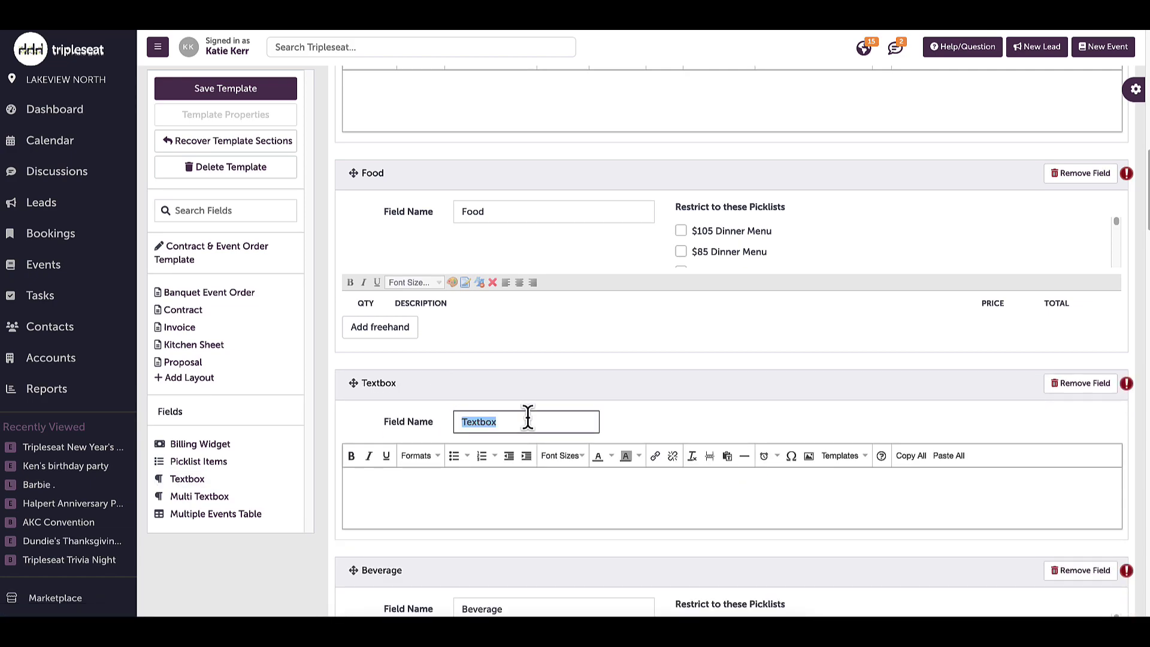
pyautogui.write('Food Notes')
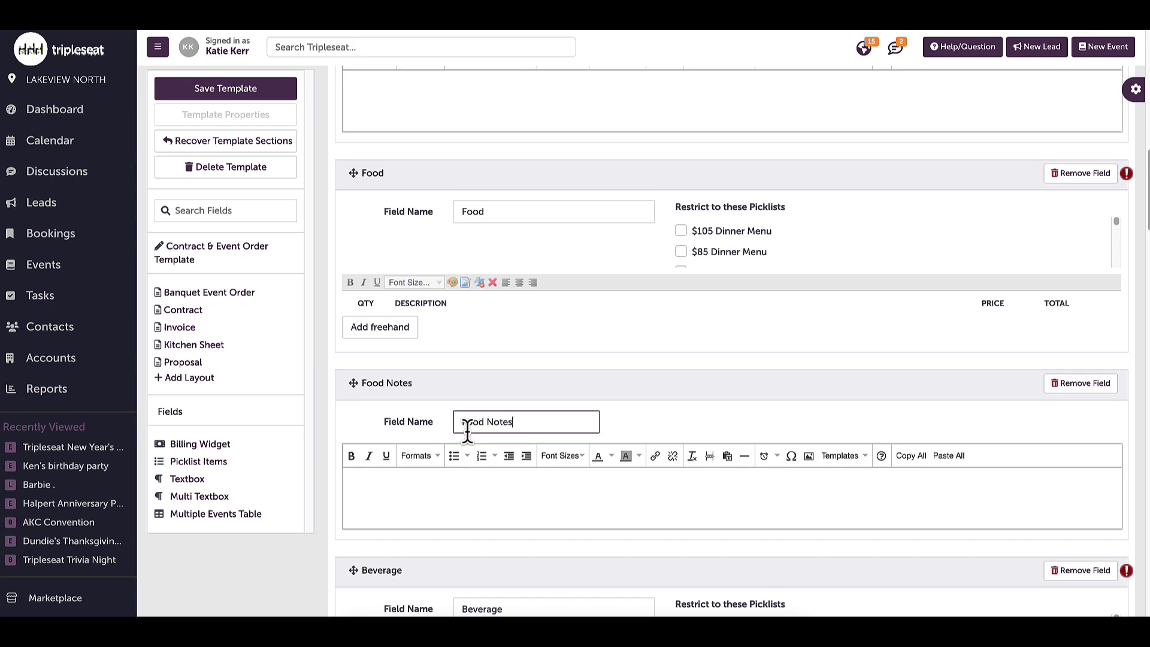
pyautogui.click(269, 90)
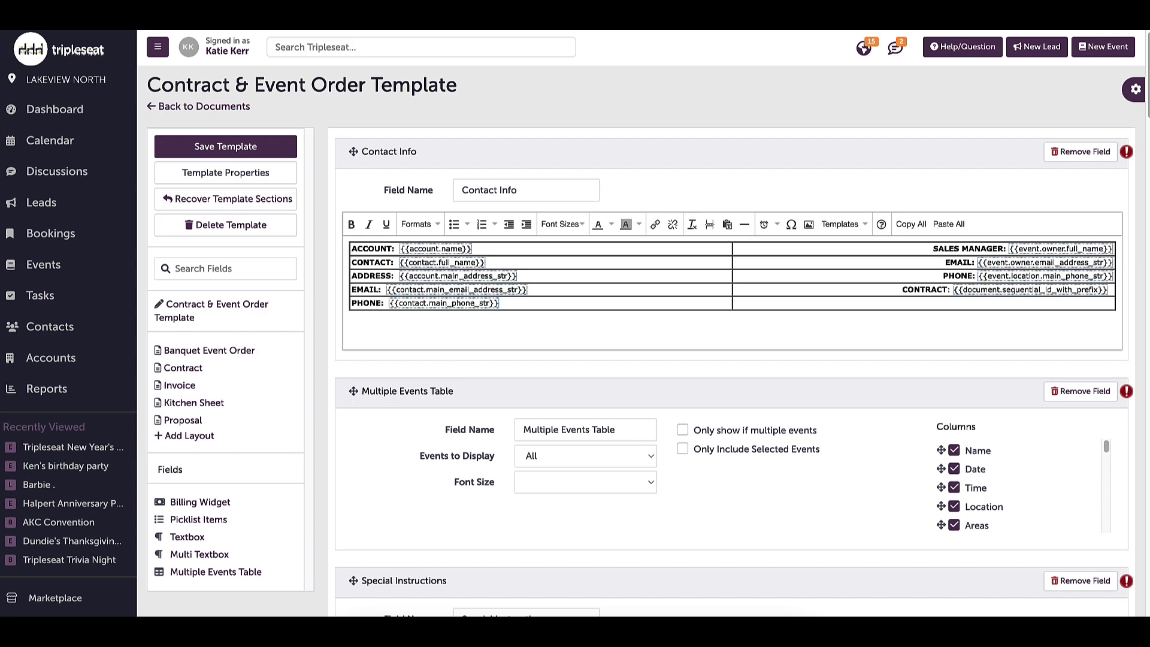
pyautogui.click(195, 404)
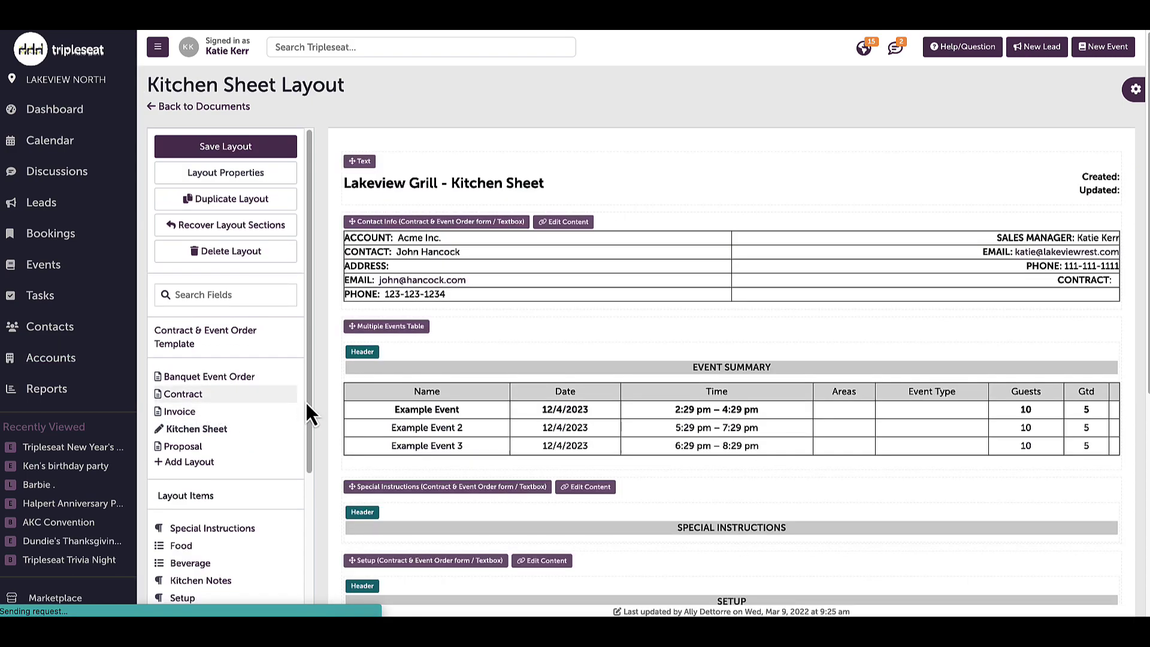
# Place the Food Notes layout item below Special Instructions in the Kitchen Sheet layout
pyautogui.moveTo(311, 400); pyautogui.dragTo(304, 538)
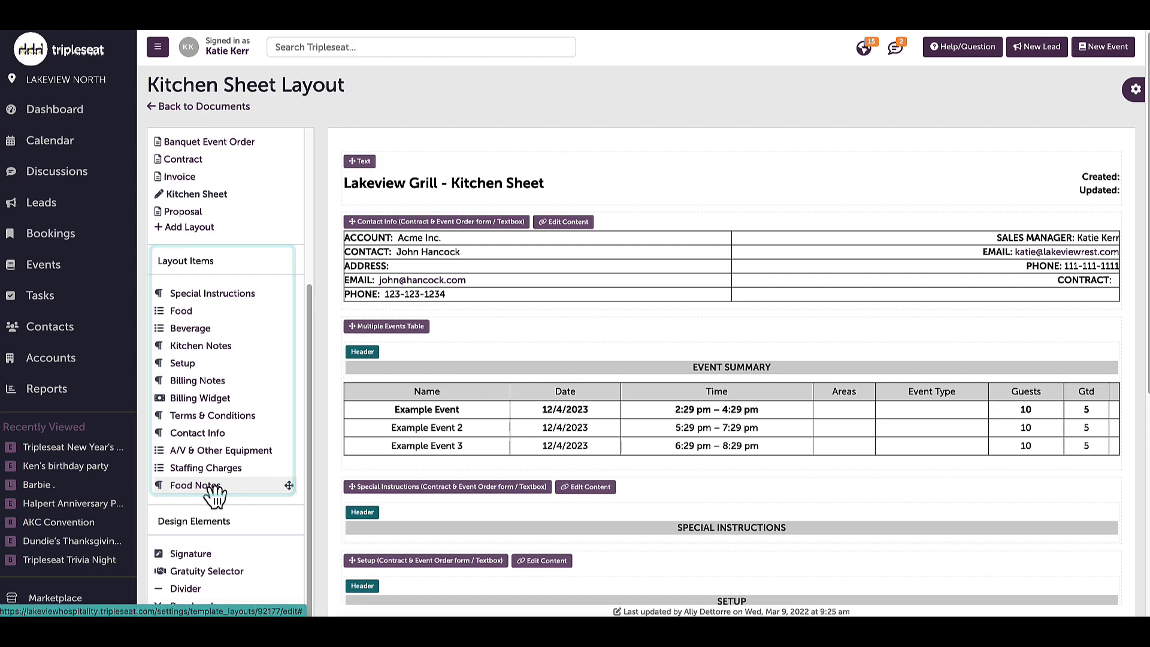
pyautogui.moveTo(197, 494); pyautogui.dragTo(422, 554)
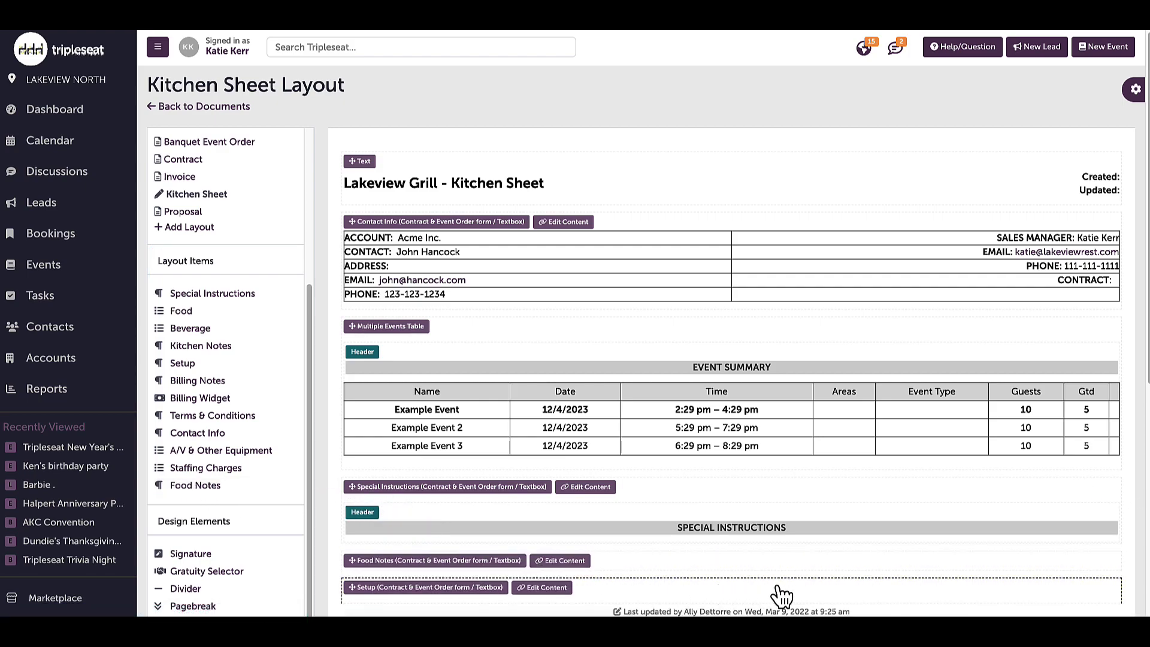
pyautogui.scroll(-1, 803, 580)
pyautogui.scroll(-5, 803, 580)
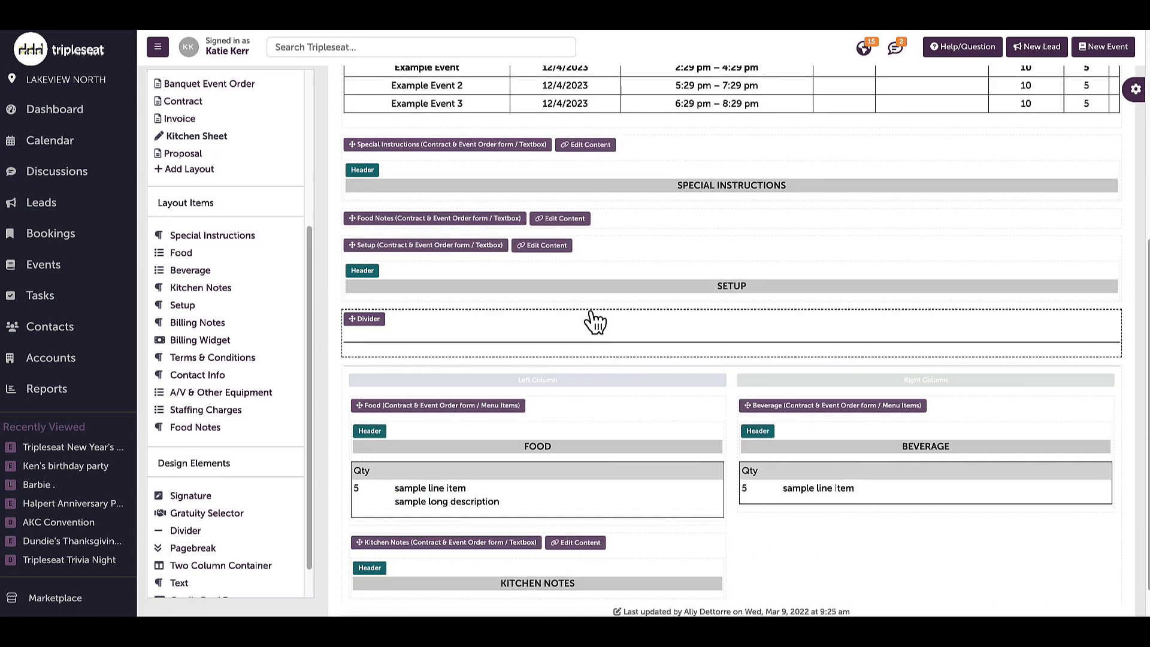
# Turn on a Food Notes header, copying the SPECIAL INSTRUCTIONS header style and retitling it FOOD NOTES
pyautogui.click(624, 228)
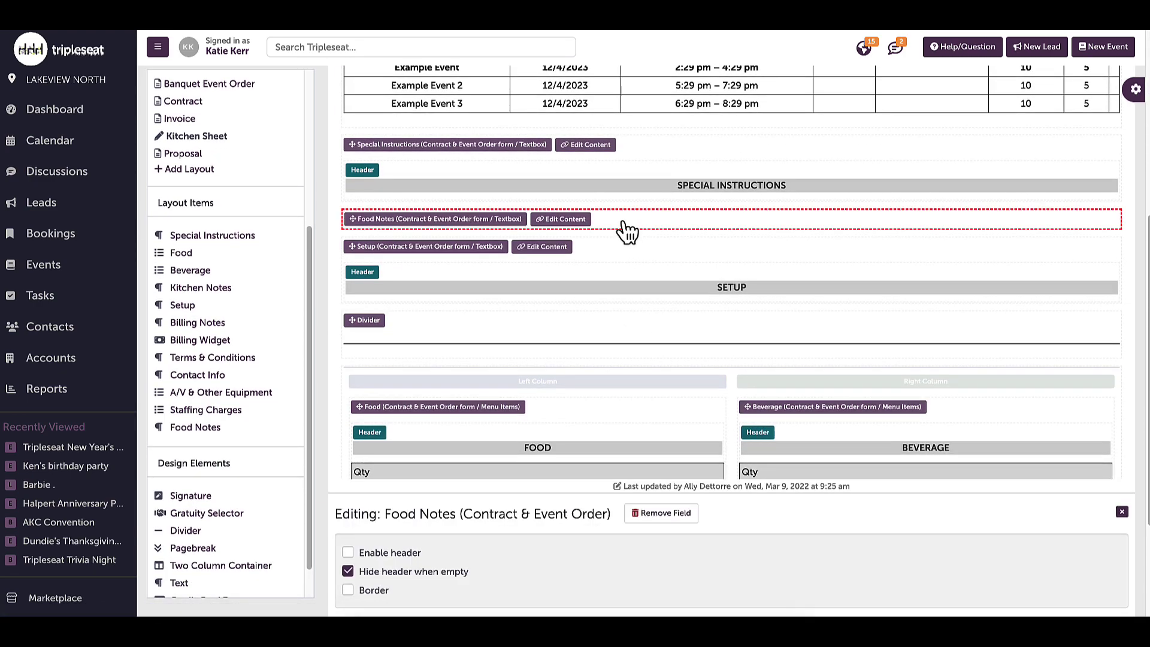
pyautogui.click(384, 561)
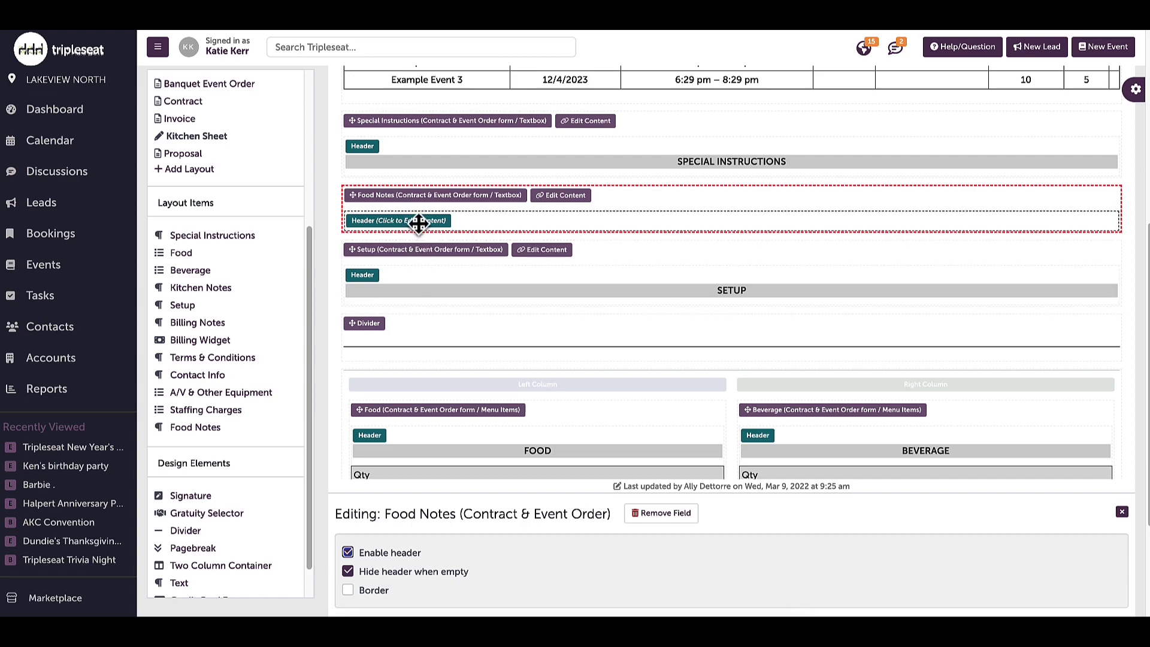
pyautogui.click(677, 171)
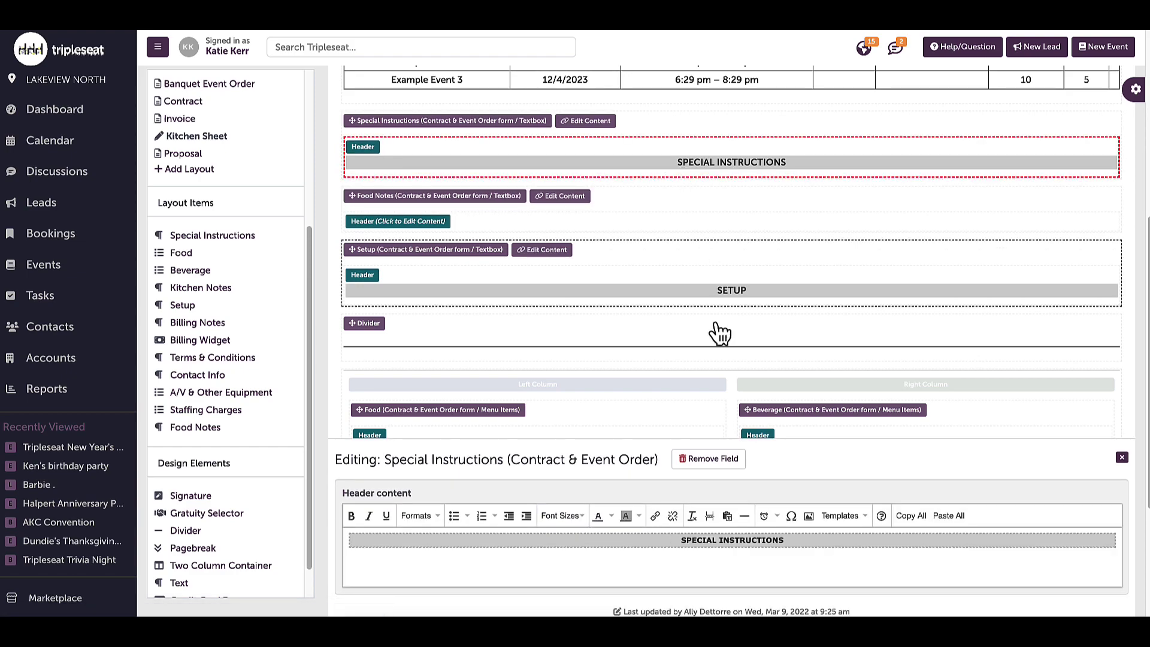
pyautogui.tripleClick(806, 540)
pyautogui.hotkey('ctrl', 'c')
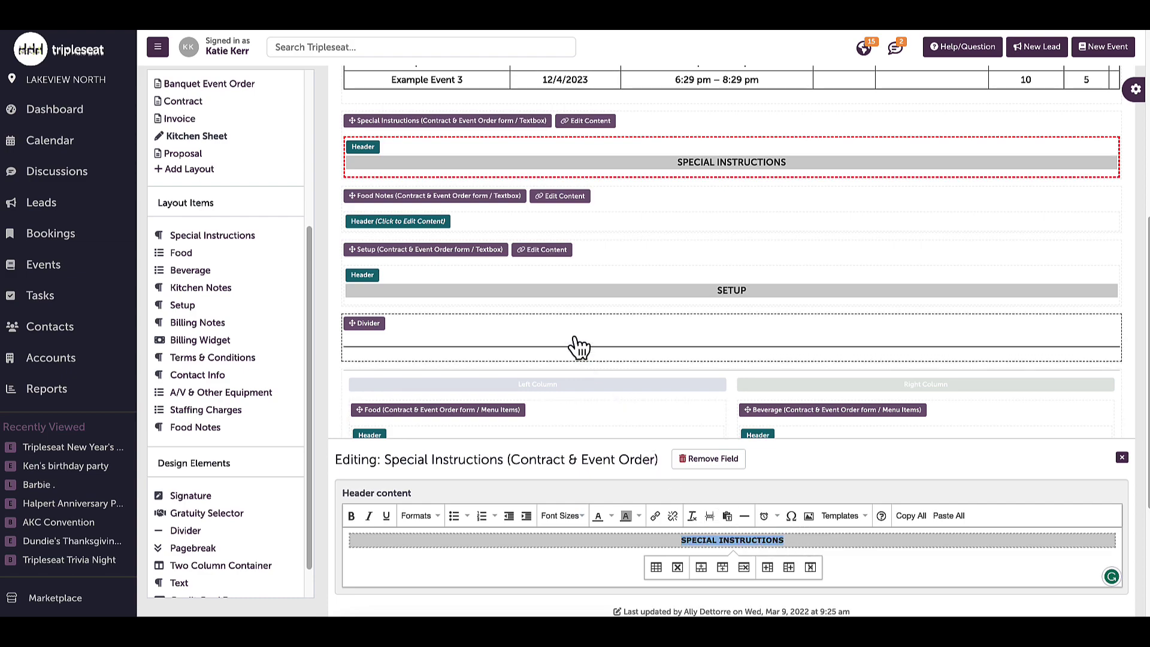
pyautogui.click(561, 226)
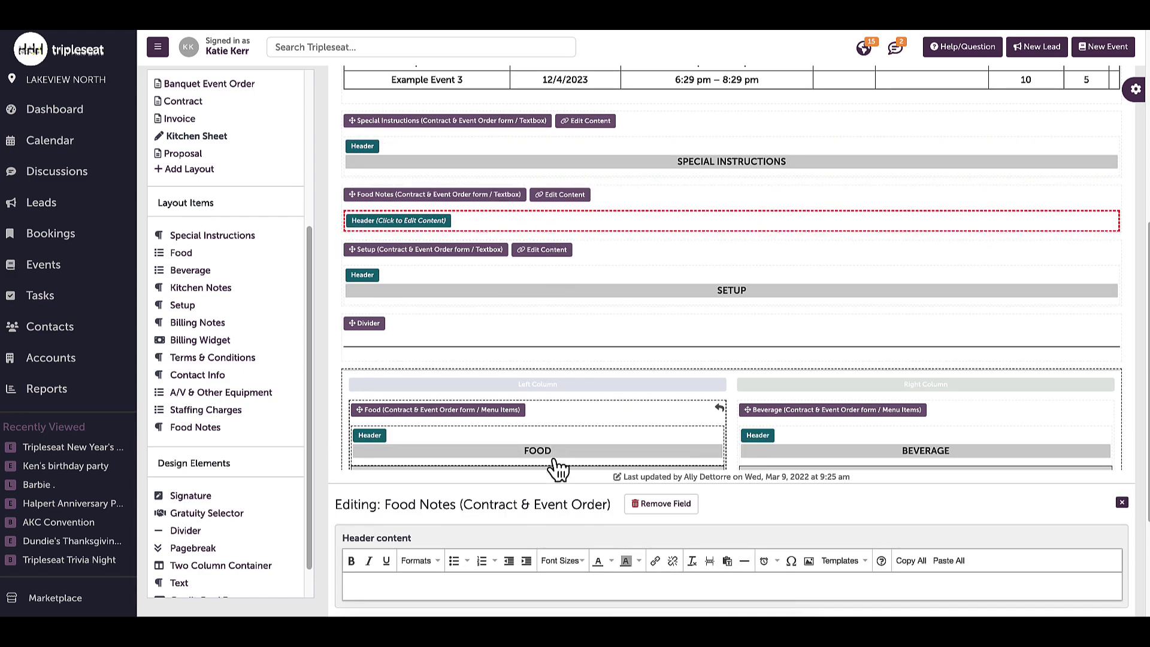
pyautogui.hotkey('ctrl', 'v')
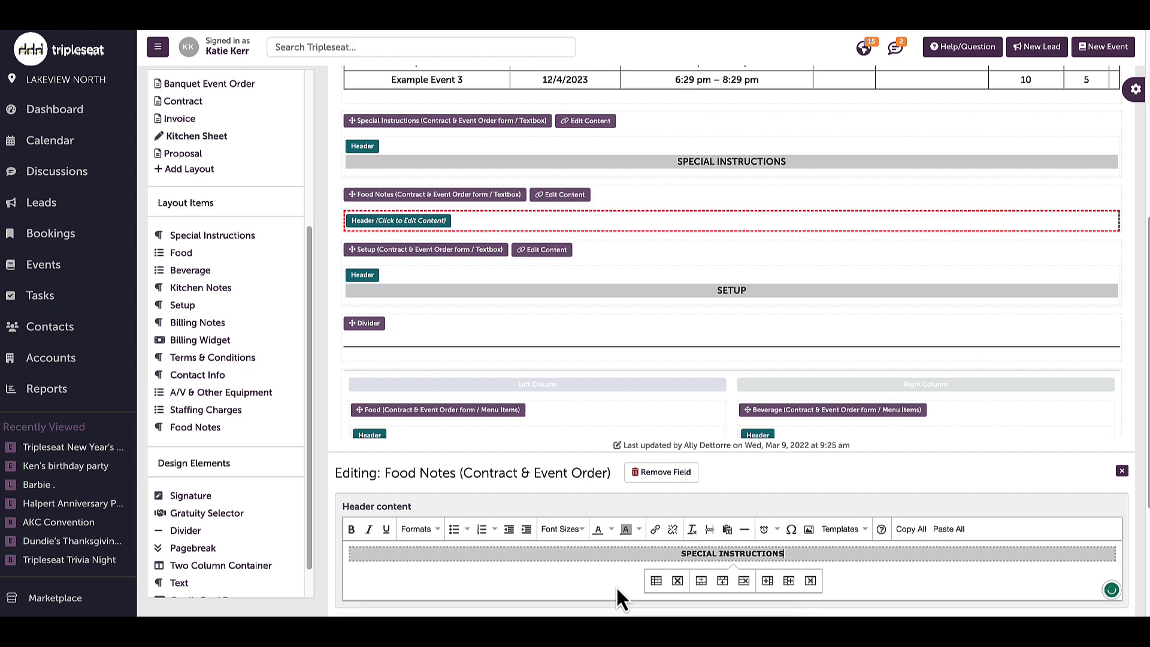
pyautogui.moveTo(793, 551); pyautogui.dragTo(692, 548)
pyautogui.write('FOOD NOTES')
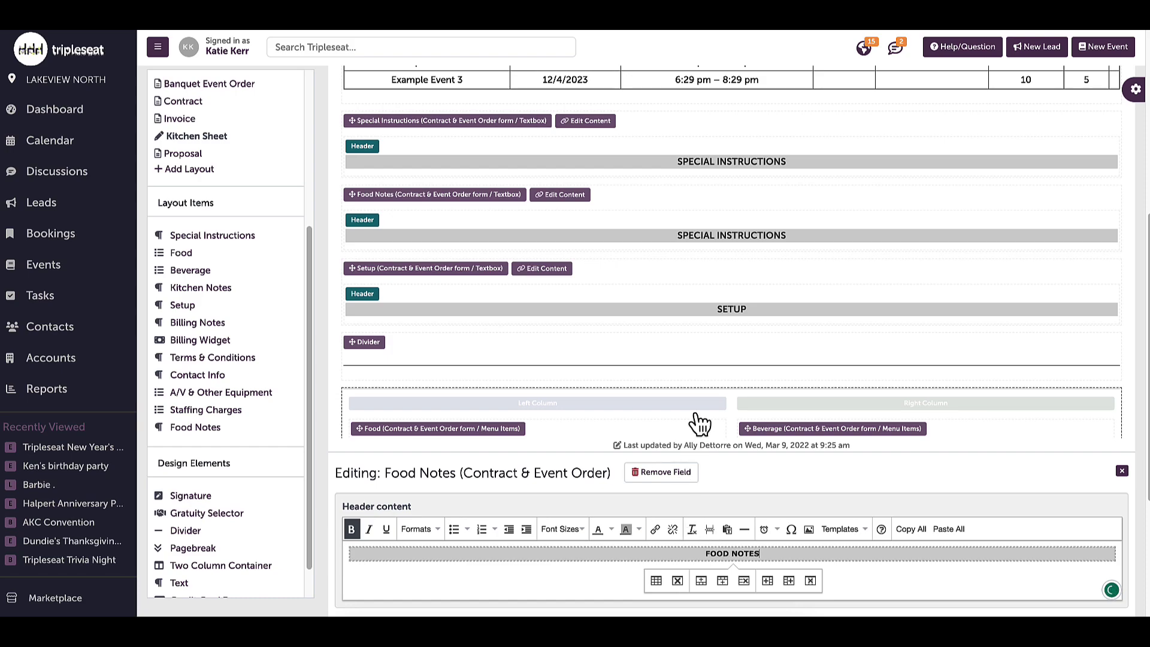
# Save the Kitchen Sheet layout
pyautogui.scroll(10, 696, 418)
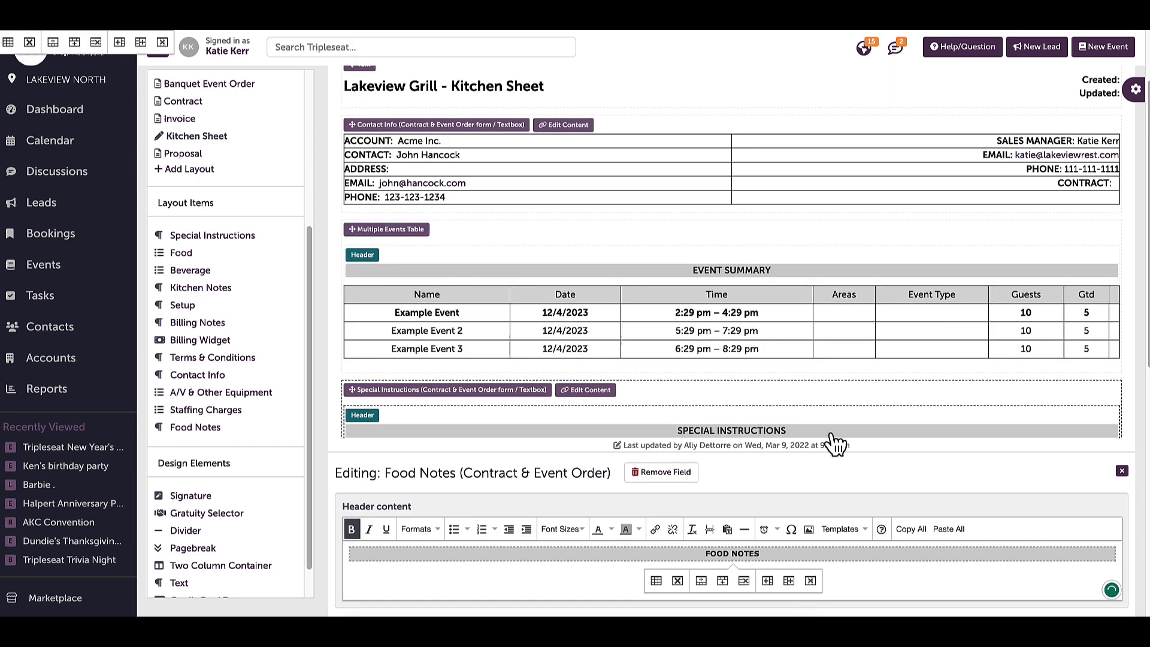
pyautogui.scroll(5, 275, 356)
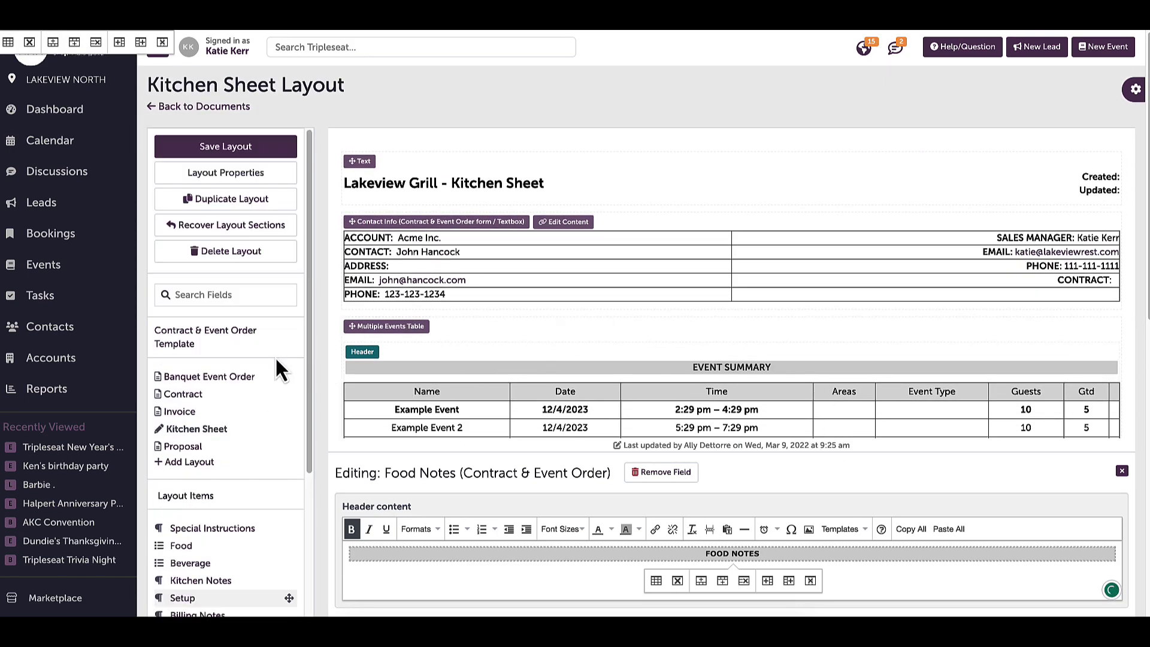
pyautogui.click(255, 149)
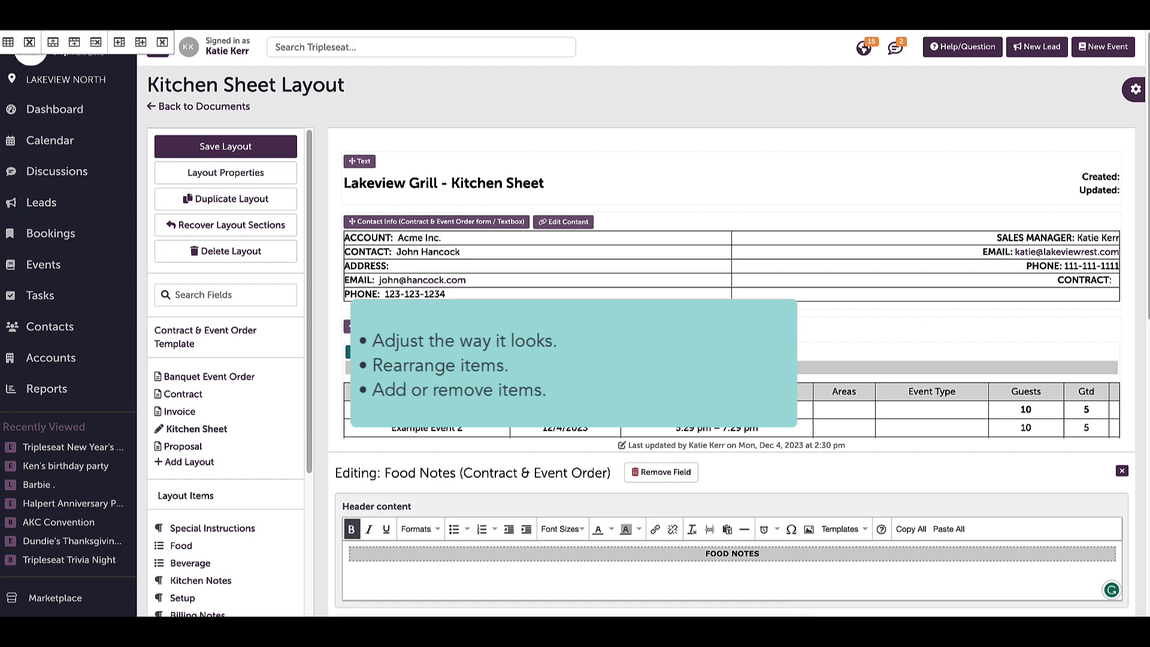
# In the Invoice layout, move the Food section below Beverage and open Food's settings
pyautogui.click(180, 412)
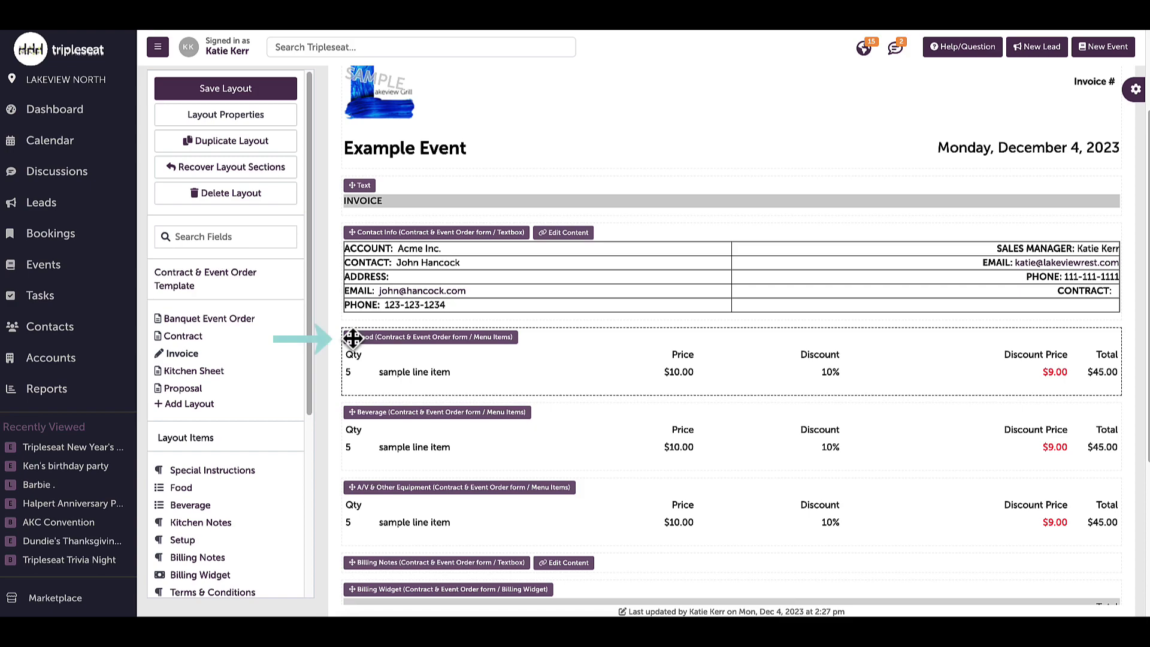
pyautogui.moveTo(353, 339); pyautogui.dragTo(351, 392)
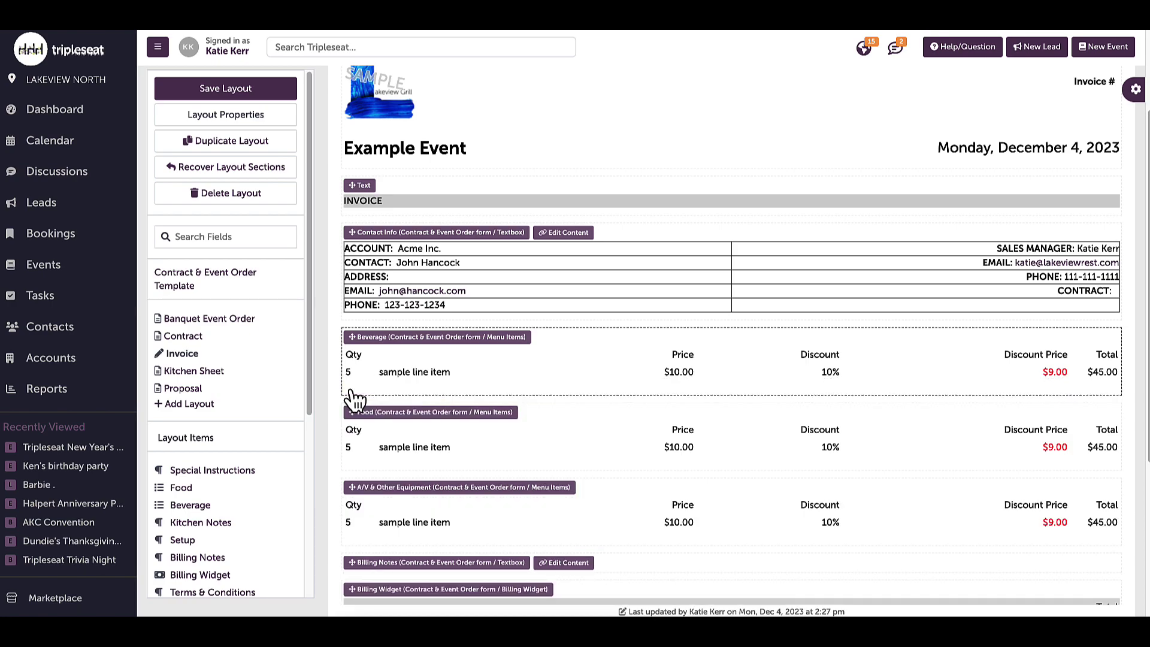
pyautogui.click(508, 446)
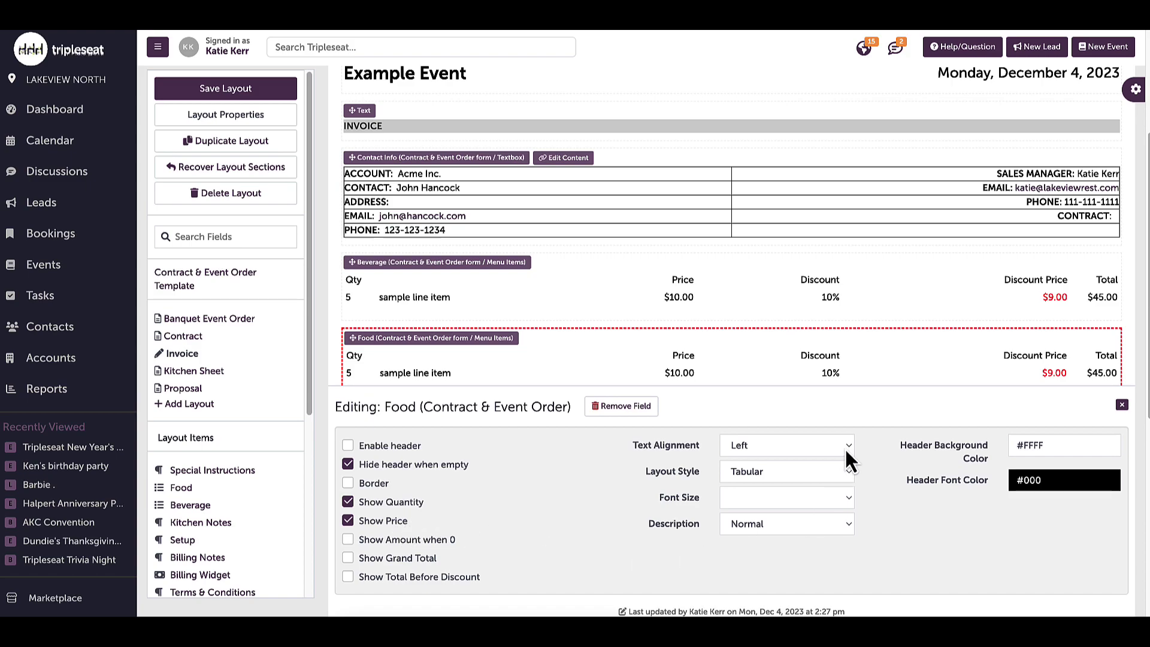
# Keep Food's layout style Tabular and item descriptions Normal, then close its settings panel
pyautogui.click(838, 471)
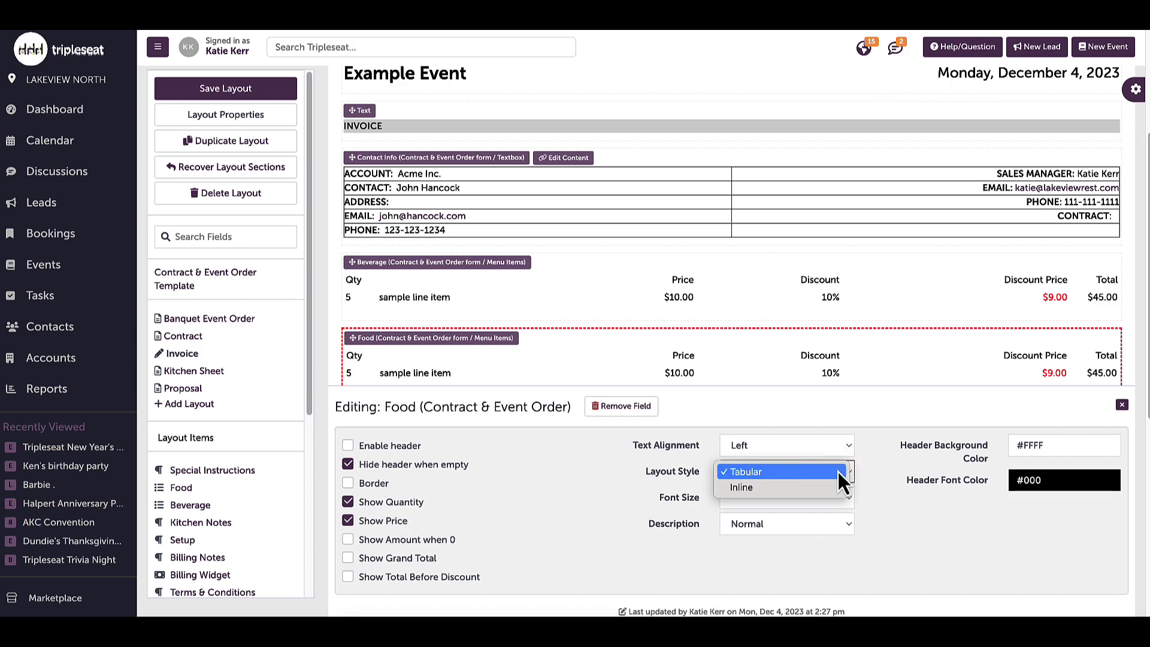
pyautogui.click(839, 472)
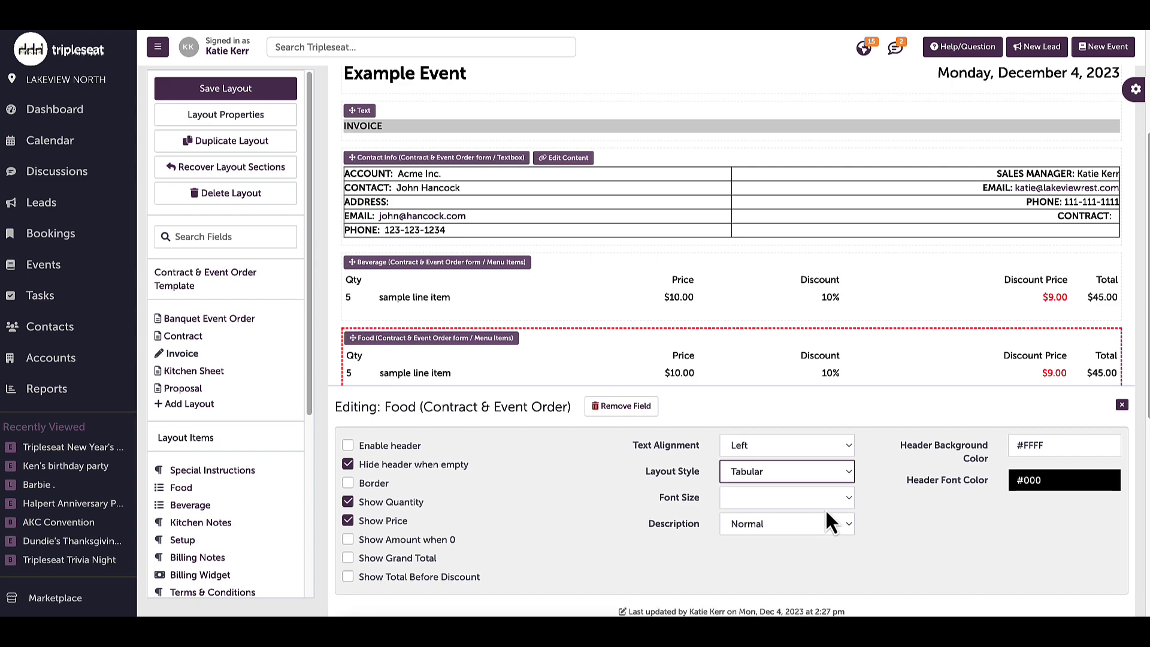
pyautogui.click(833, 527)
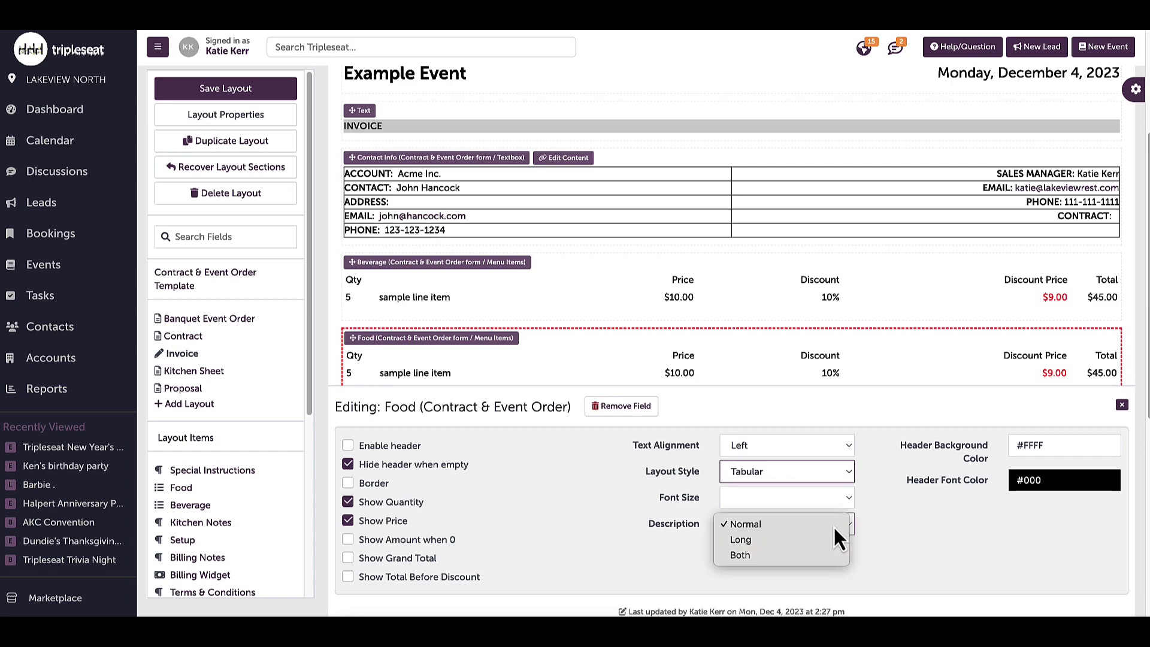
pyautogui.click(834, 527)
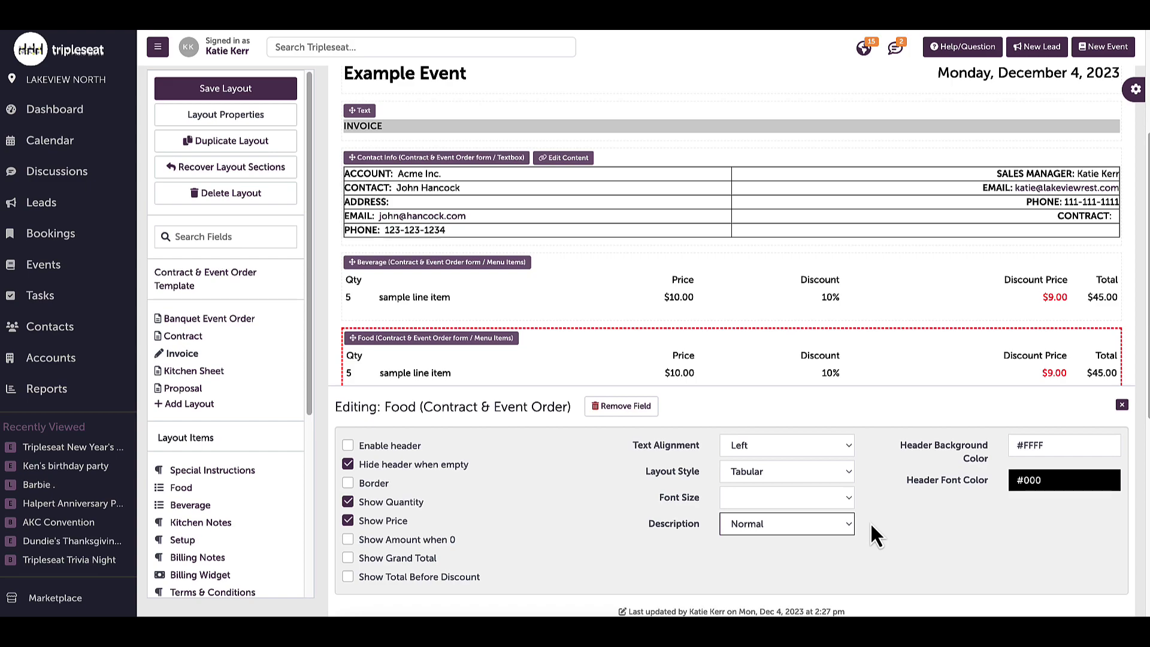
pyautogui.click(874, 519)
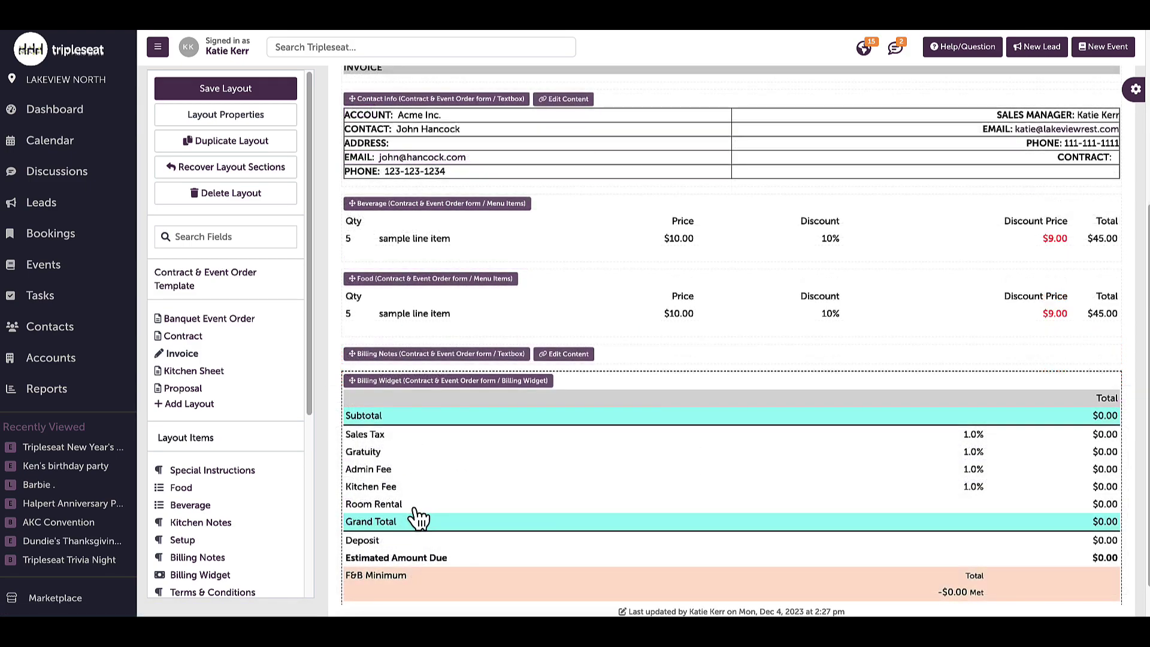
pyautogui.scroll(-2, 306, 468)
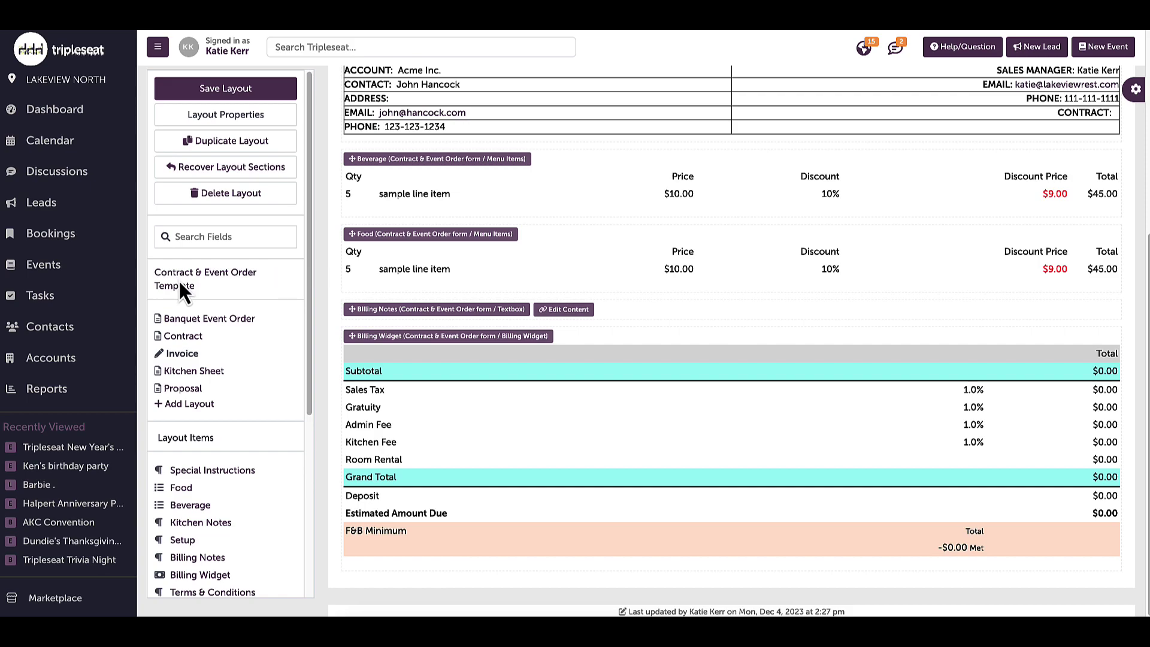
# Review the Invoice layout properties (Arial 12pt, QR Code, Advanced PDF Converter, Headers/Footers), then bring Design Elements into view
pyautogui.click(254, 120)
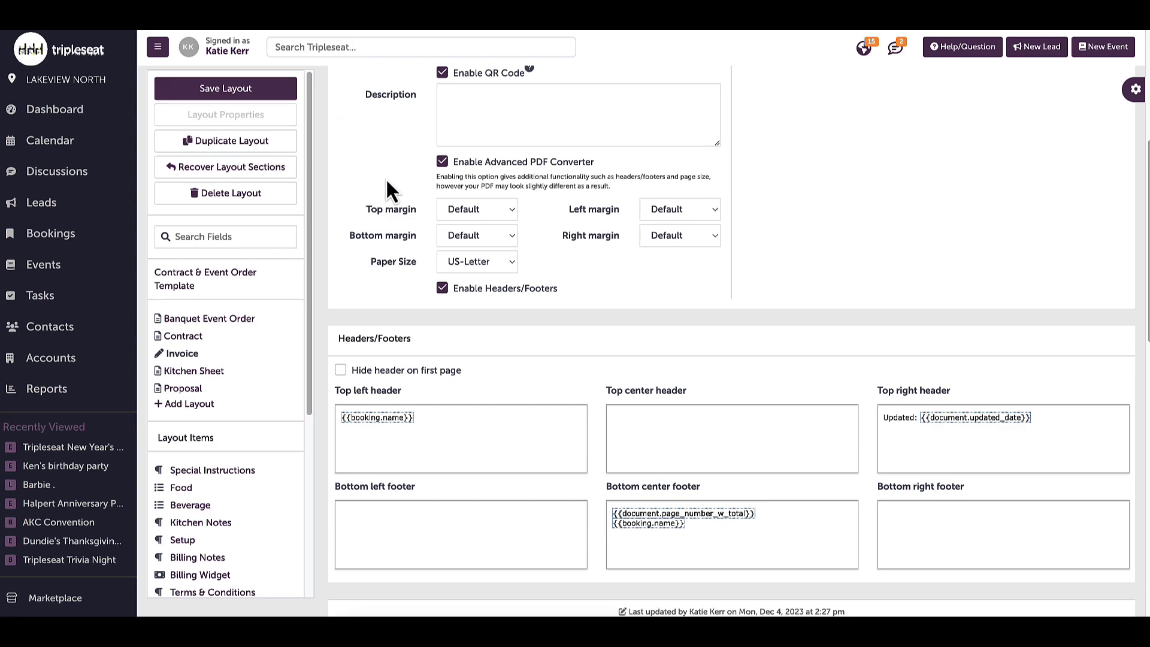
pyautogui.scroll(5, 386, 190)
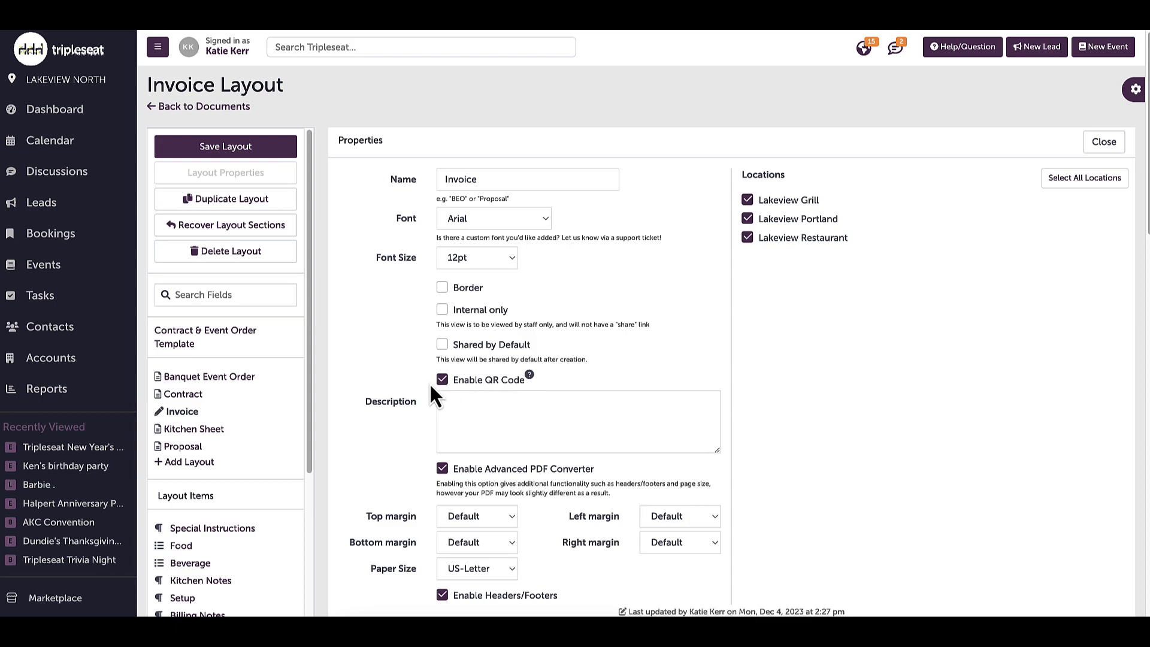
pyautogui.scroll(-2, 403, 460)
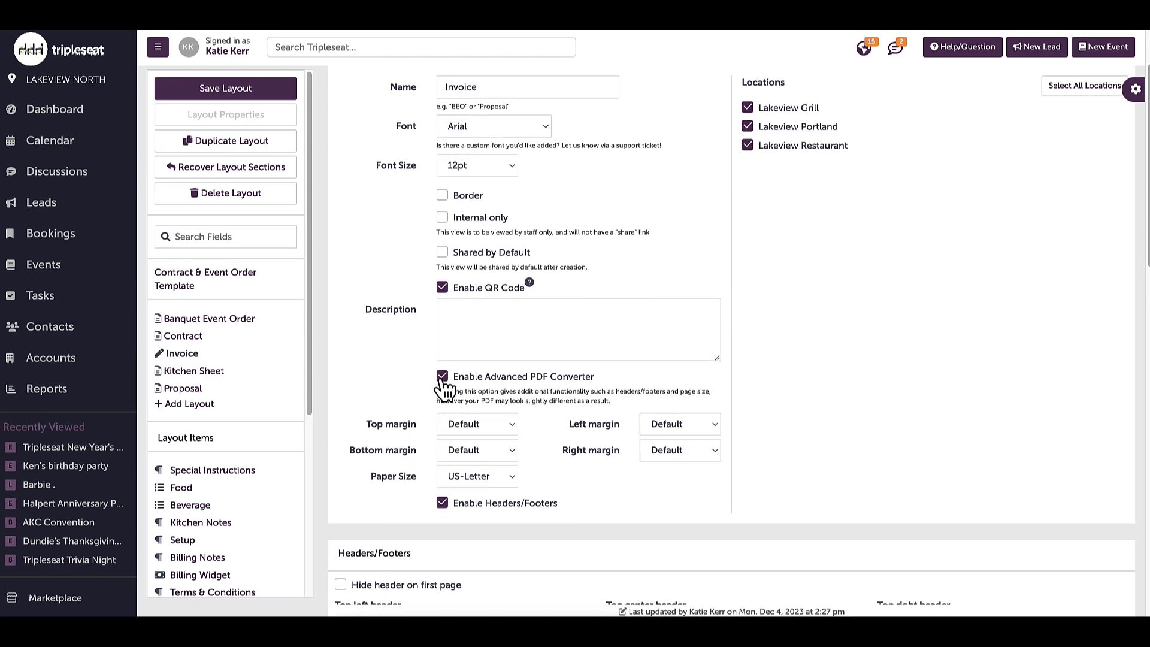
pyautogui.scroll(2, 440, 385)
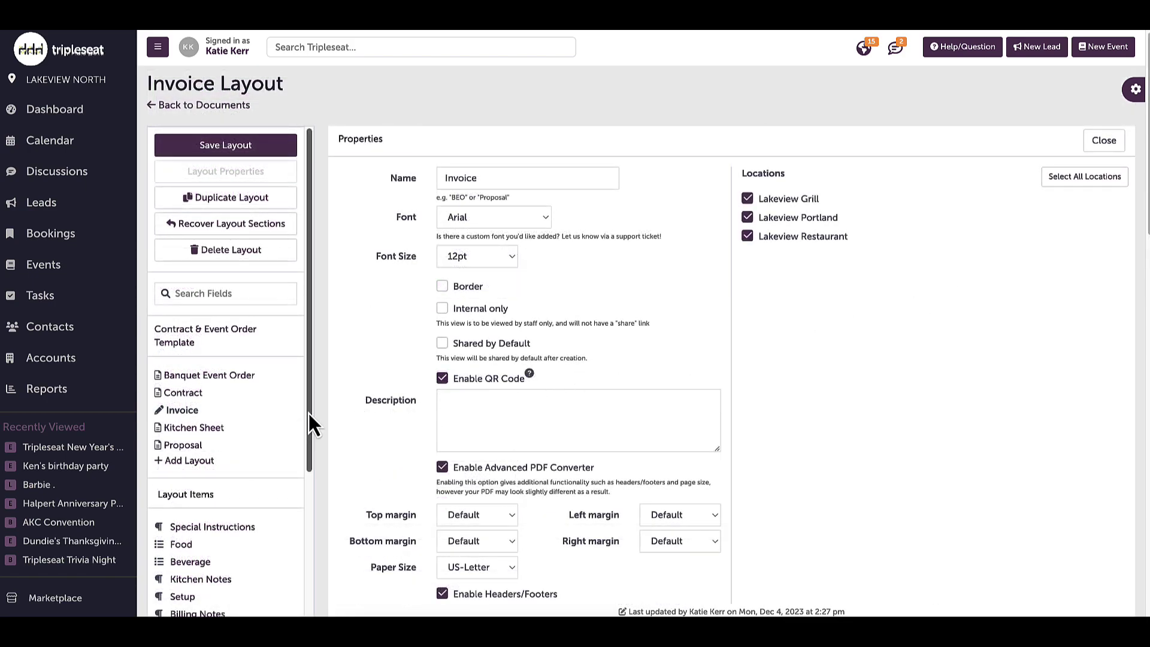
pyautogui.moveTo(308, 414)
pyautogui.mouseDown()
pyautogui.moveTo(317, 515)
pyautogui.moveTo(305, 520)
pyautogui.mouseUp()
pyautogui.moveTo(311, 461); pyautogui.dragTo(311, 549)
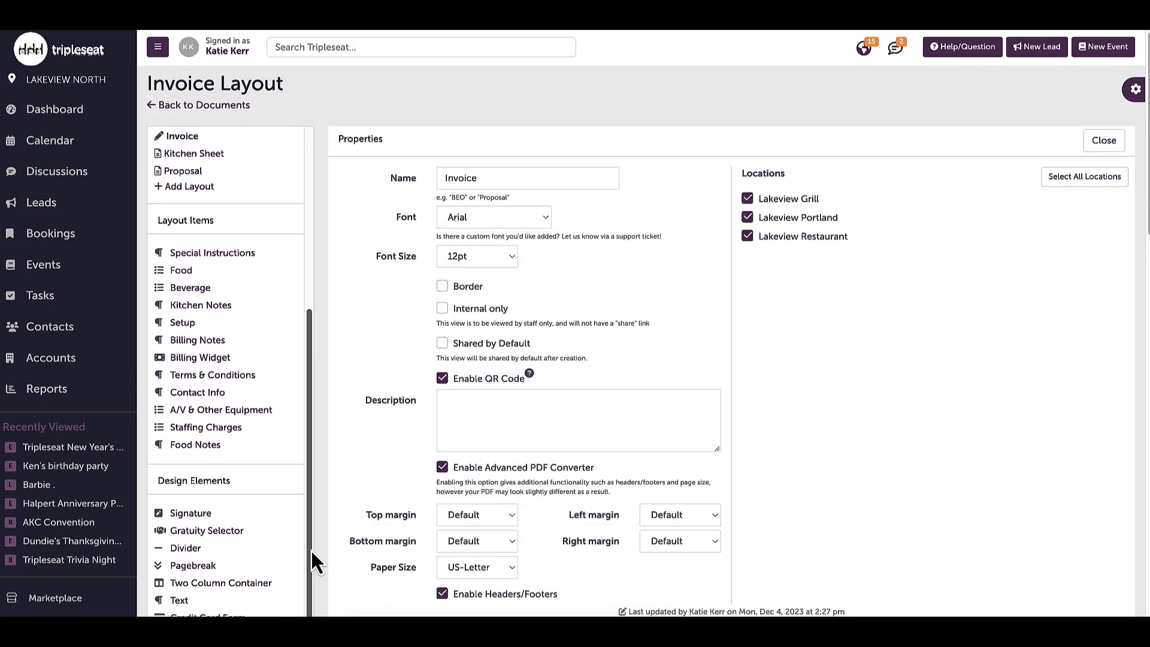
pyautogui.scroll(-2, 332, 520)
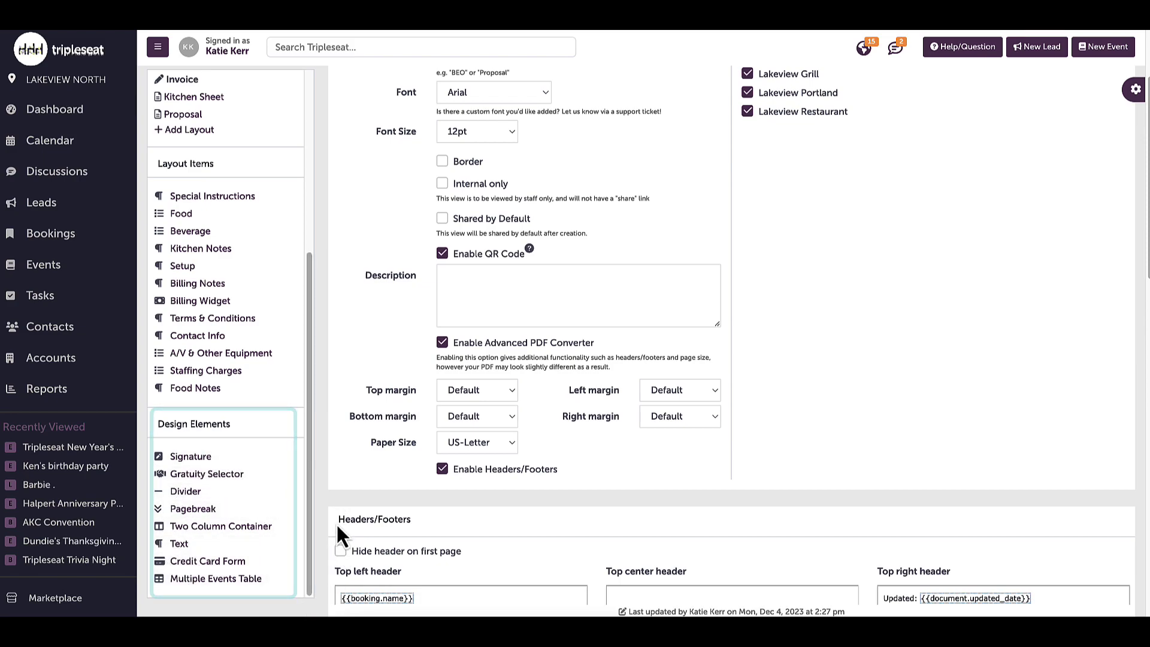
# Place a Signature element below the Billing Widget on the Invoice and view its Electronic Signature settings
pyautogui.click(223, 458)
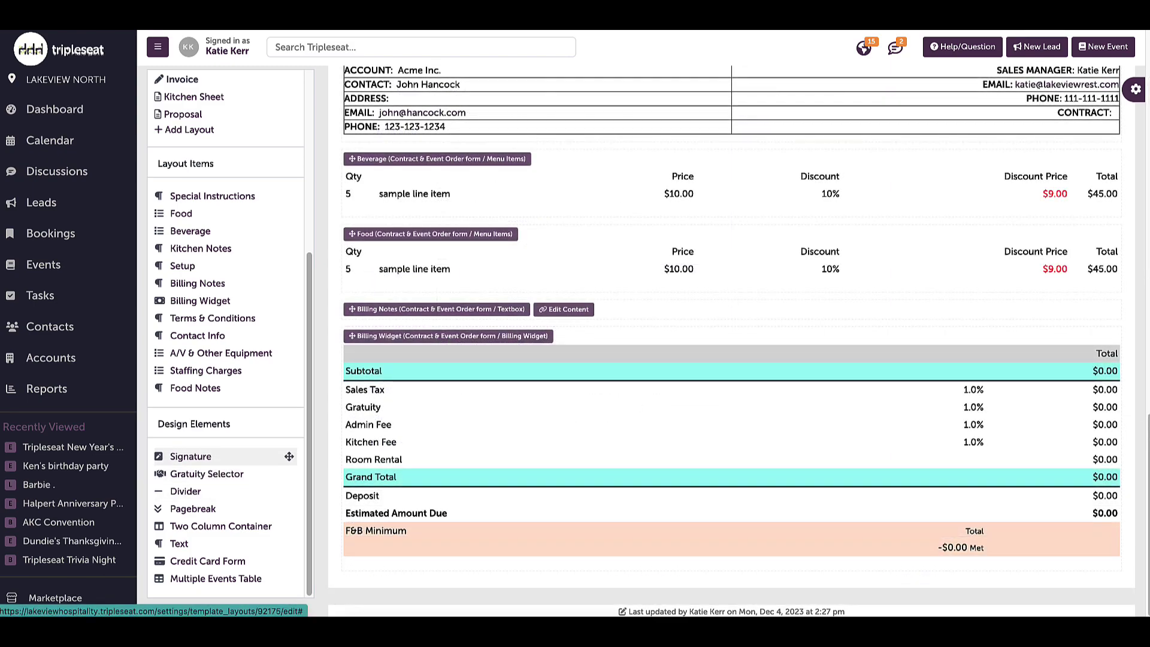
pyautogui.moveTo(222, 458)
pyautogui.mouseDown()
pyautogui.moveTo(423, 584)
pyautogui.moveTo(555, 580)
pyautogui.mouseUp()
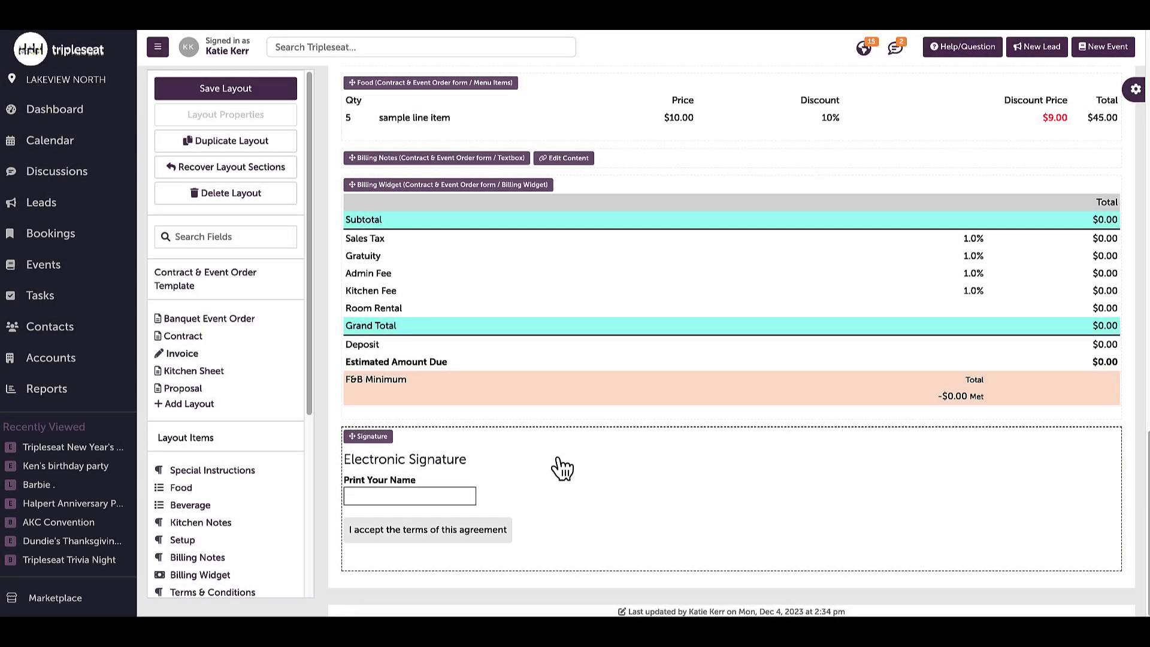
pyautogui.click(558, 463)
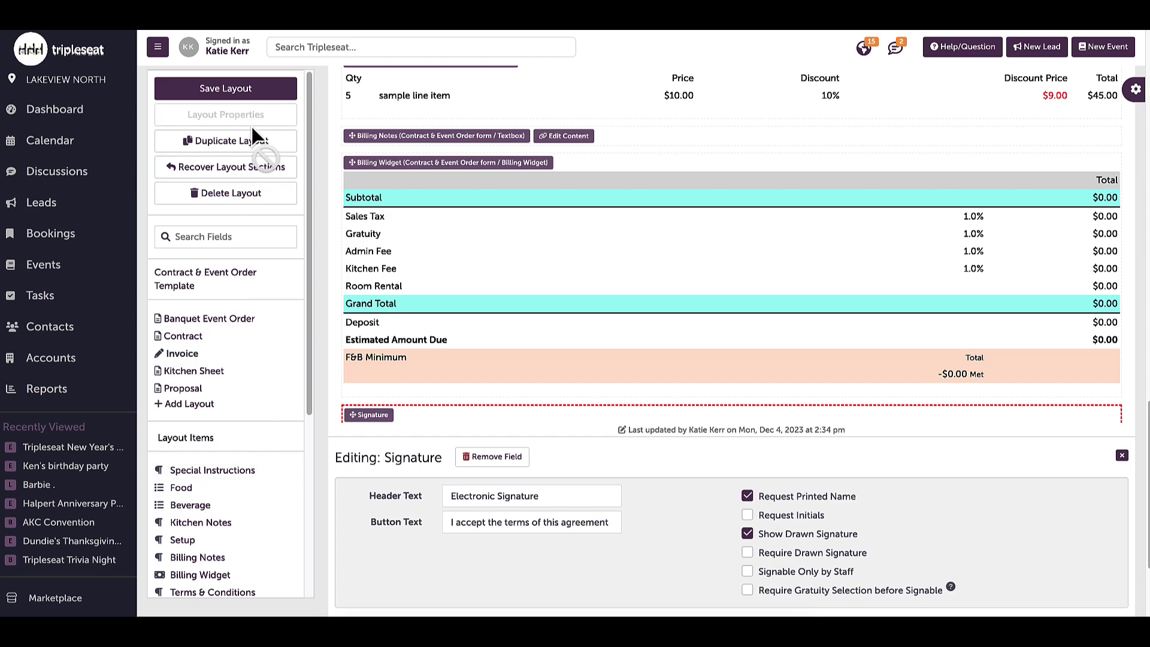
# Save the Invoice layout with its new Electronic Signature block
pyautogui.click(258, 95)
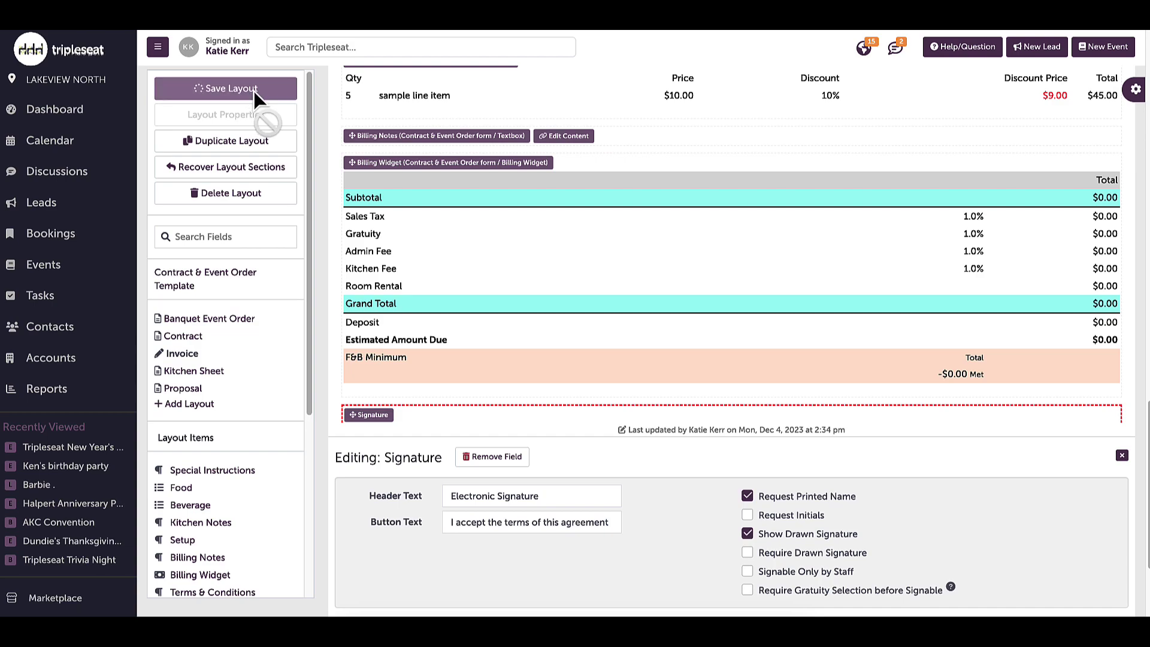